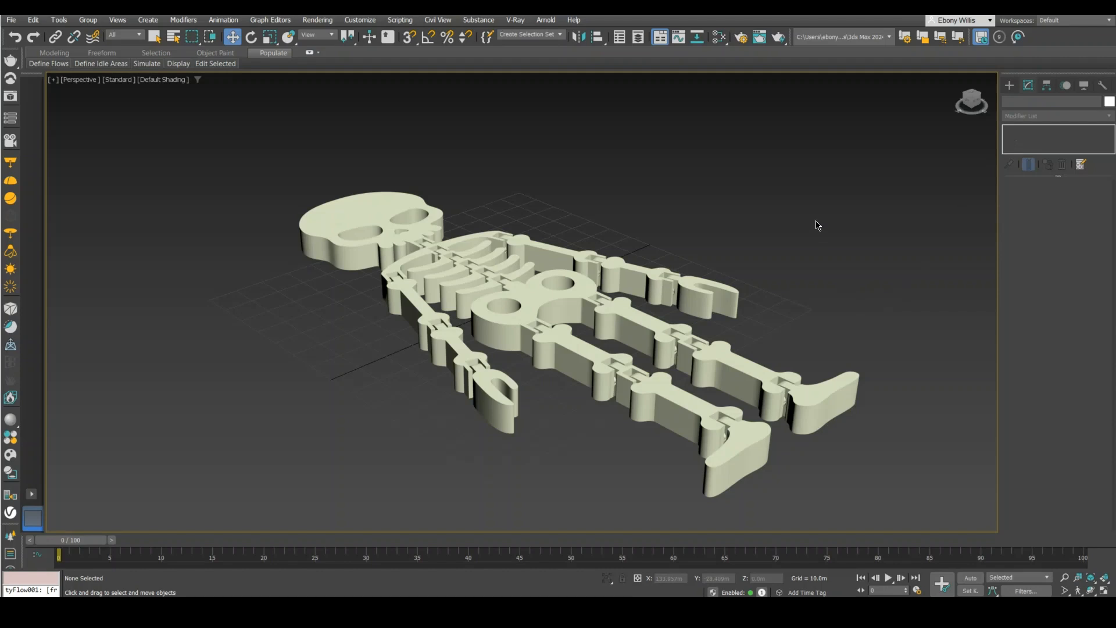
Add a Boolean modifier to the skeleton mesh.
{"action": "left_click", "coordinate": [586, 310]}
{"action": "left_click", "coordinate": [1042, 117]}
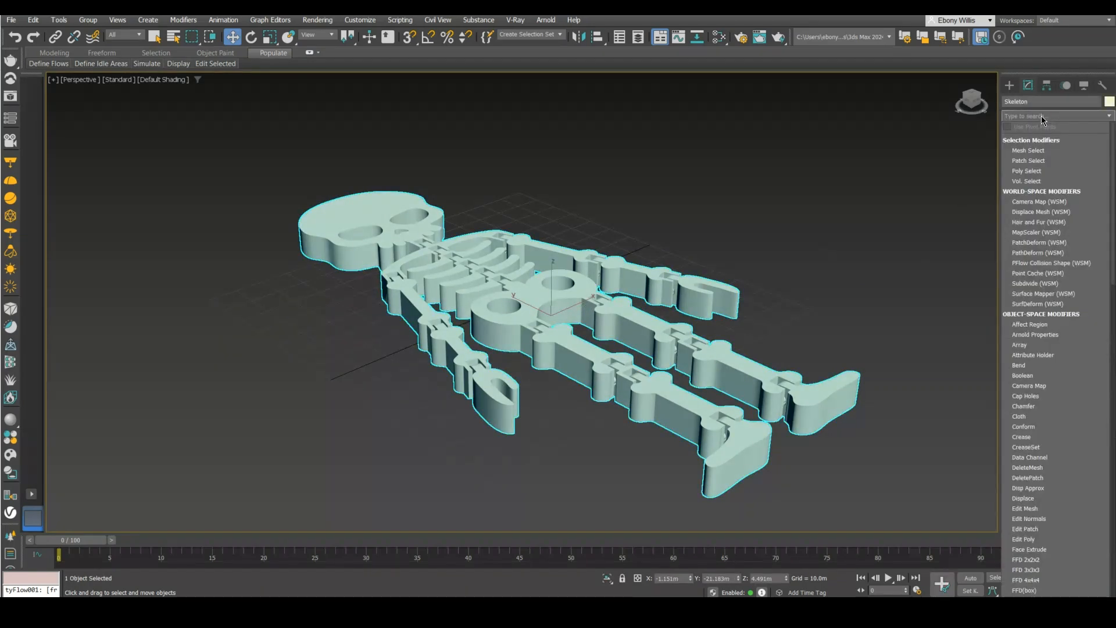
{"action": "type", "text": "boo"}
{"action": "key", "text": "Return"}
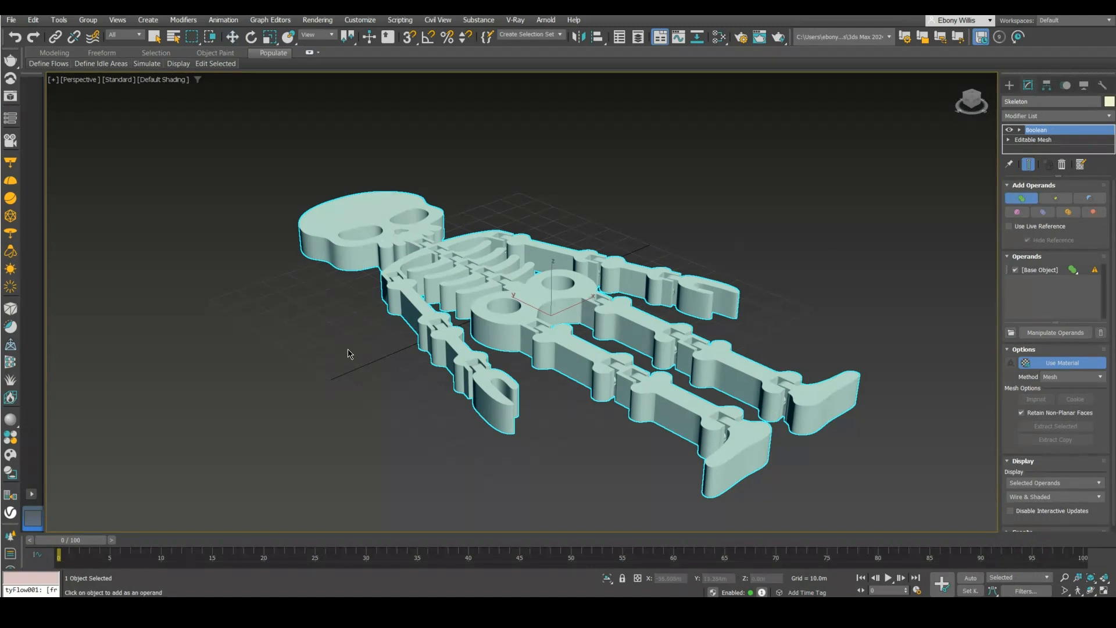
Create a tyFlow object on the grid beside the skeleton and open its flow editor.
{"action": "left_click", "coordinate": [1009, 85]}
{"action": "left_click", "coordinate": [1081, 229]}
{"action": "left_click", "coordinate": [292, 443]}
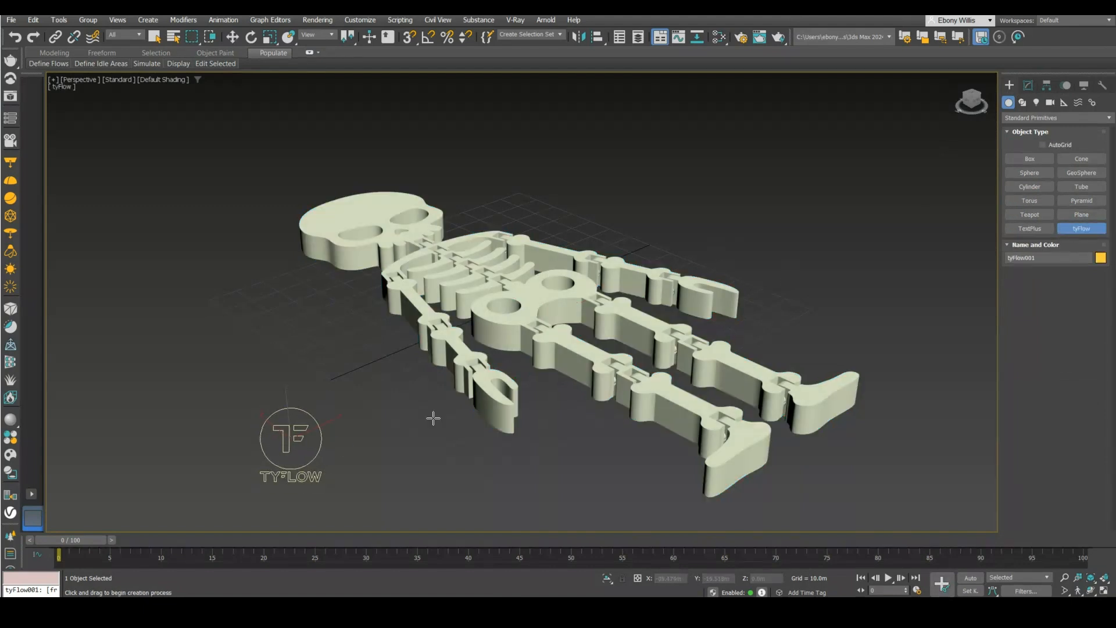
{"action": "right_click", "coordinate": [553, 415]}
{"action": "left_click", "coordinate": [286, 439]}
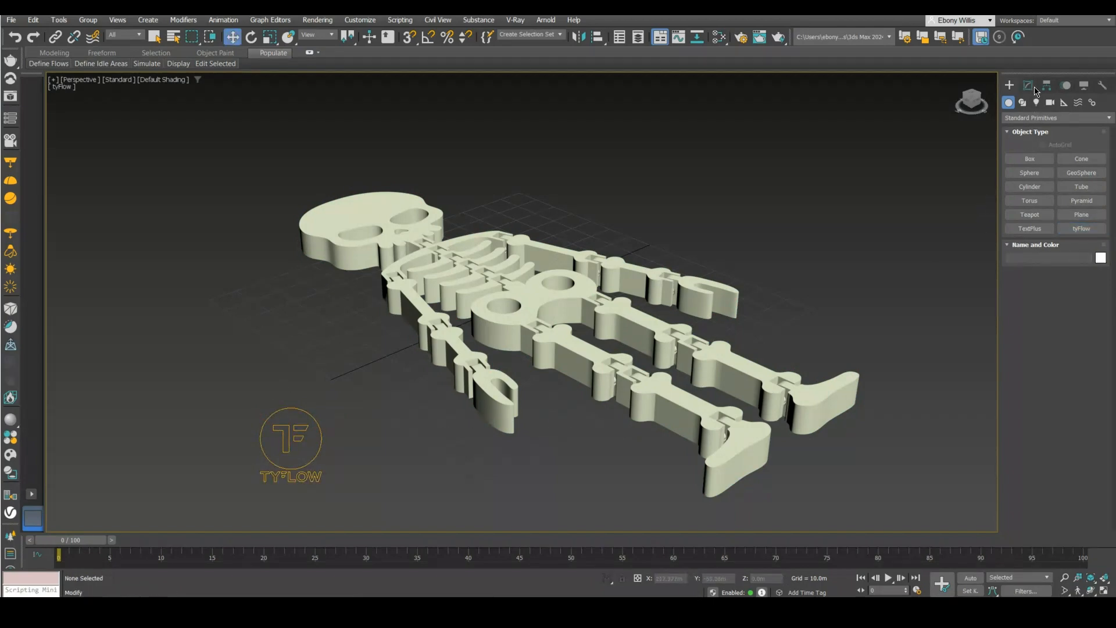
{"action": "left_click", "coordinate": [1029, 86]}
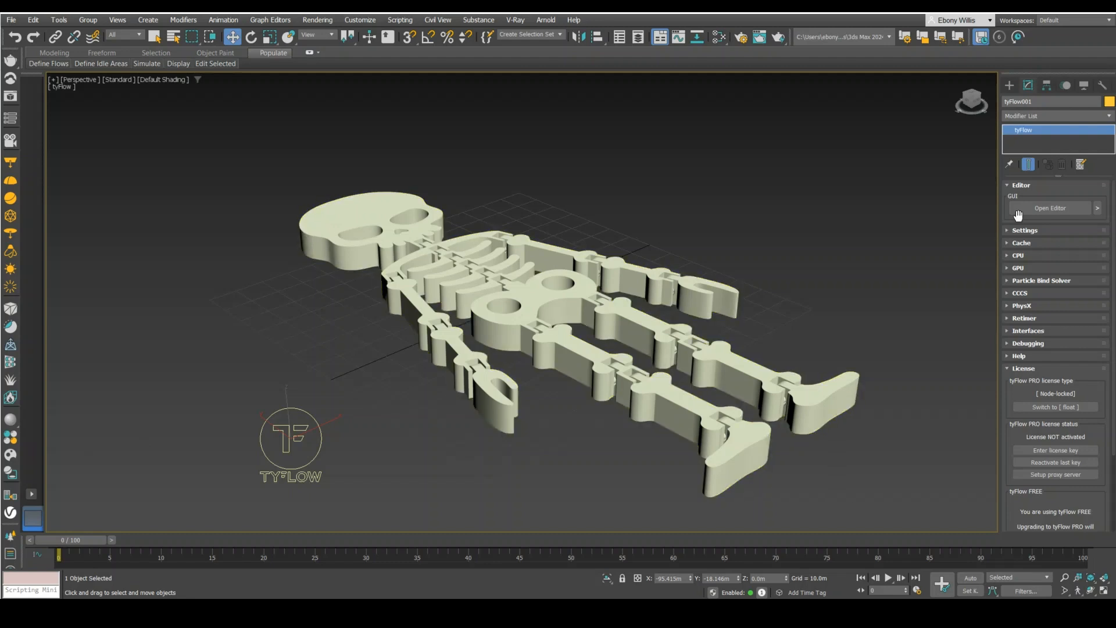
{"action": "left_click", "coordinate": [1043, 210]}
Start a new event with a Birth VDB operator in the flow and set its voxel size to 2.904 m.
{"action": "left_click_drag", "start_coordinate": [802, 254], "coordinate": [535, 256]}
{"action": "left_click_drag", "start_coordinate": [119, 493], "coordinate": [296, 481]}
{"action": "left_click_drag", "start_coordinate": [308, 411], "coordinate": [270, 336]}
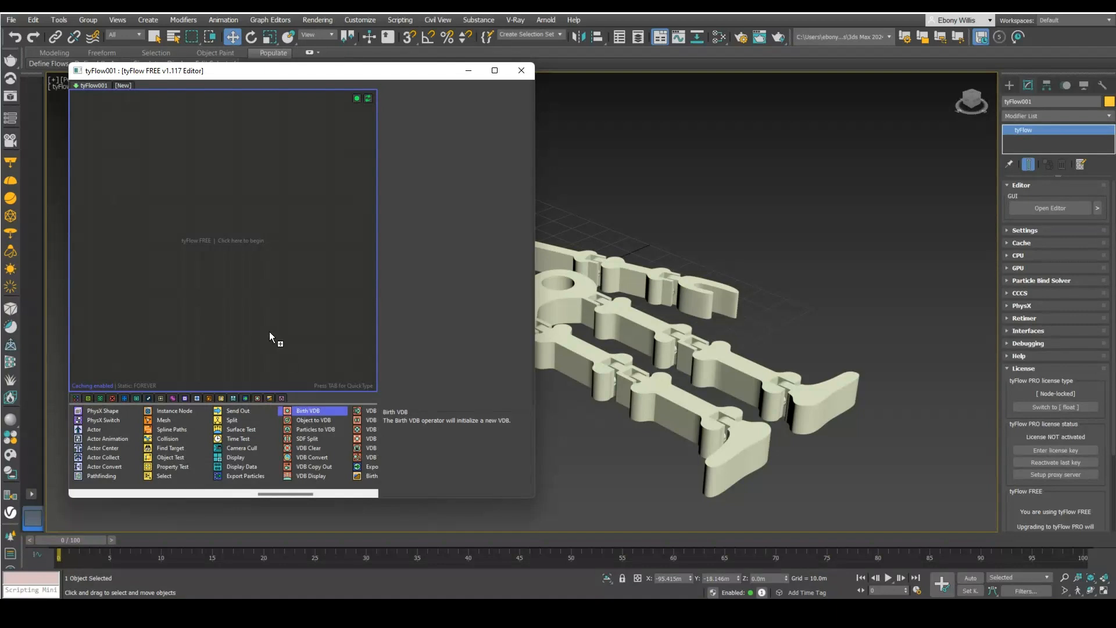
{"action": "left_click_drag", "start_coordinate": [190, 231], "coordinate": [191, 231]}
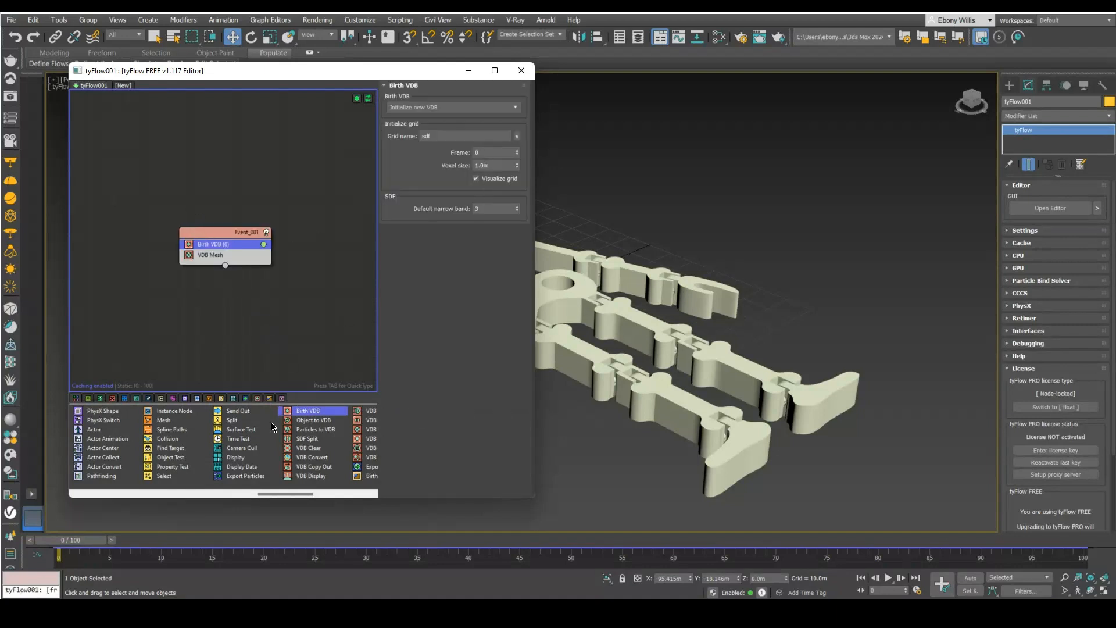
{"action": "left_click_drag", "start_coordinate": [518, 169], "coordinate": [521, 119]}
Insert an Object to VDB operator below Birth VDB and add the skeleton to its object list.
{"action": "left_click_drag", "start_coordinate": [318, 420], "coordinate": [245, 312]}
{"action": "left_click_drag", "start_coordinate": [221, 246], "coordinate": [221, 249]}
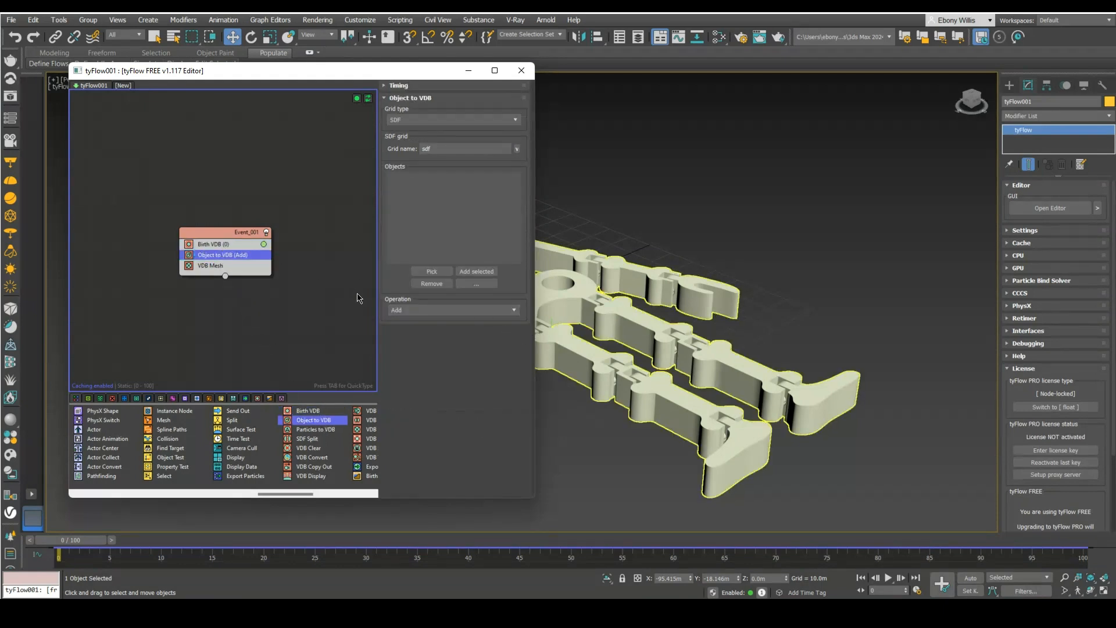
{"action": "left_click", "coordinate": [609, 320]}
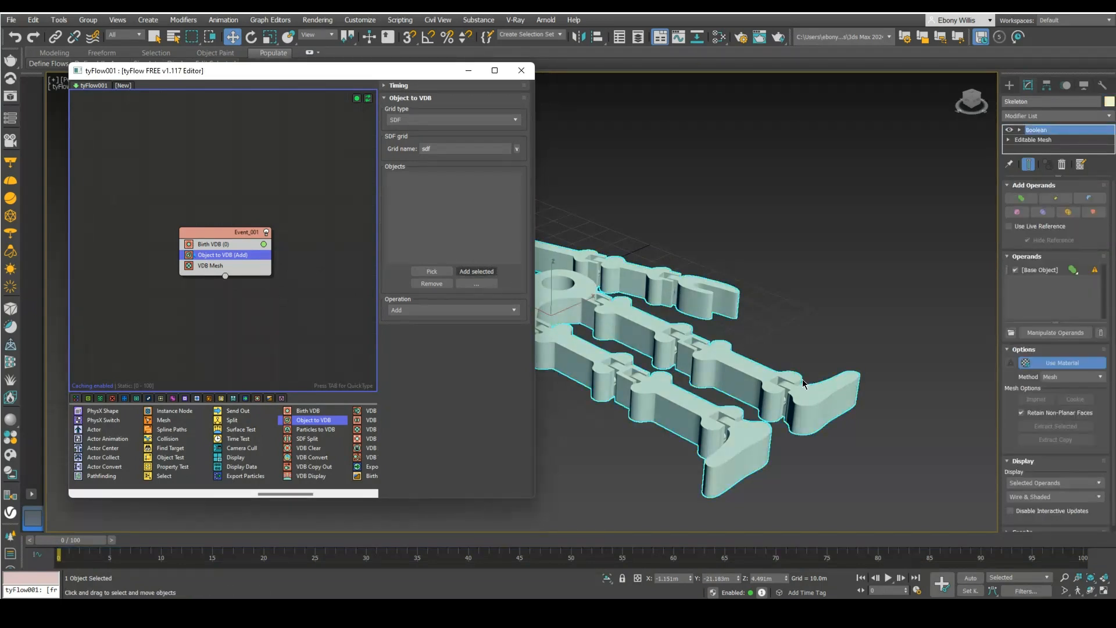
Expand the default layer's contents and hide the original Skeleton object.
{"action": "scroll", "coordinate": [832, 407], "scroll_direction": "down", "scroll_amount": 3}
{"action": "scroll", "coordinate": [548, 348], "scroll_direction": "up", "scroll_amount": 2}
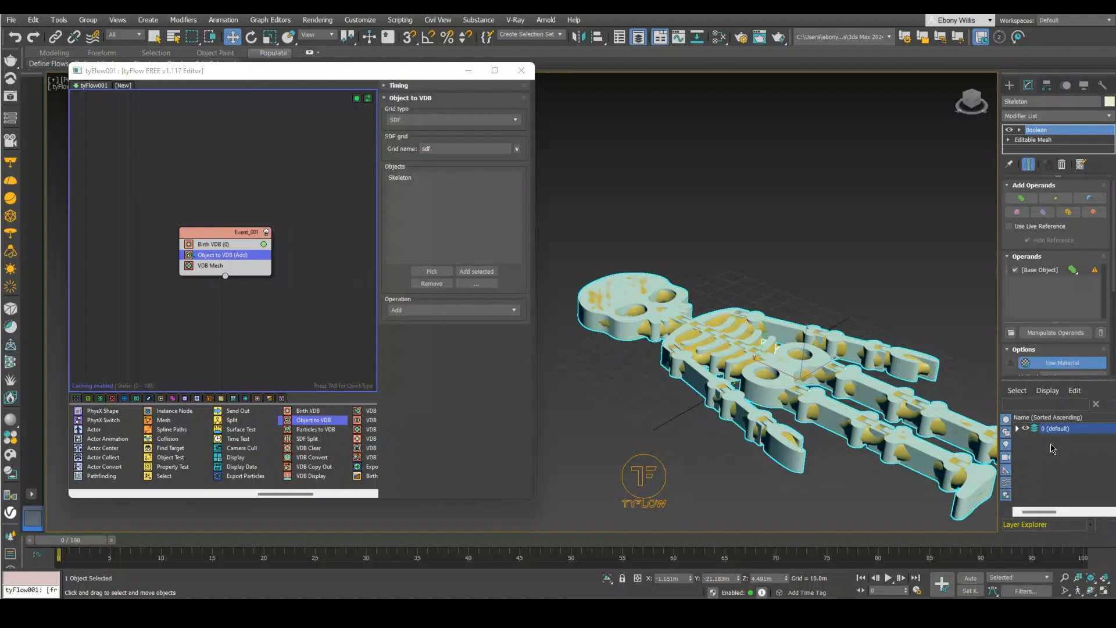
{"action": "left_click", "coordinate": [1017, 428]}
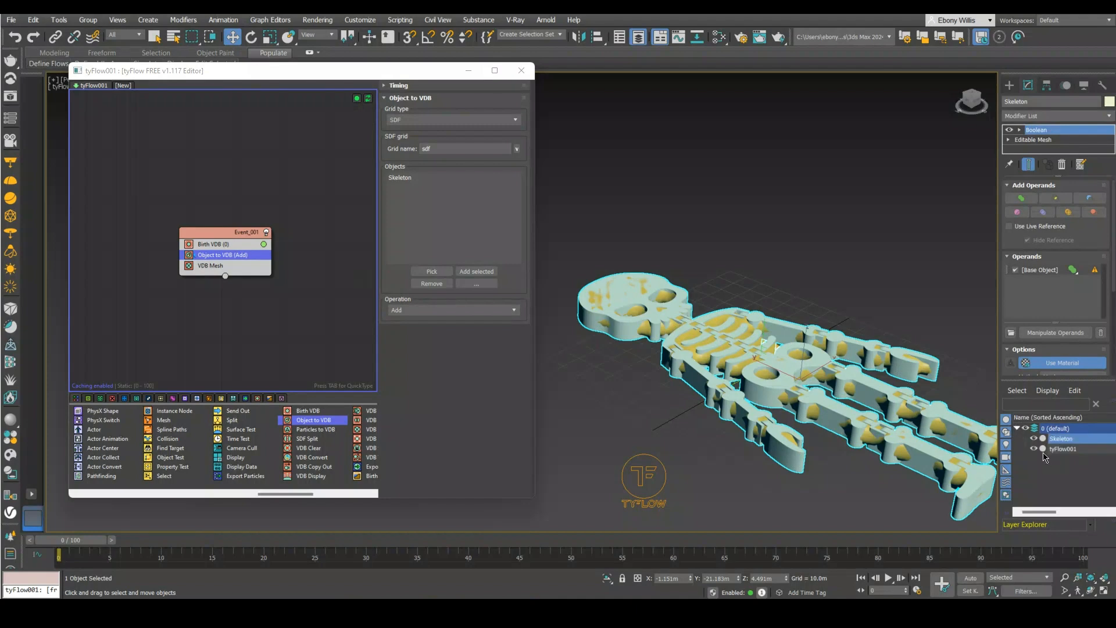
{"action": "left_click", "coordinate": [1034, 438]}
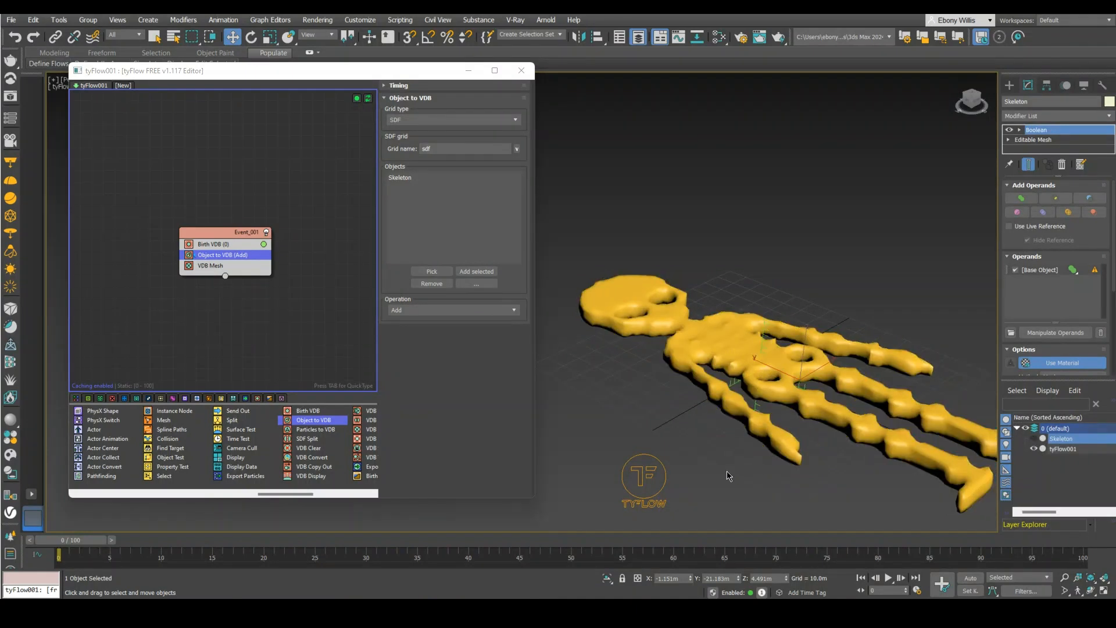
Examine the VDB mesh of the skeleton up close, from the torso to the skull.
{"action": "scroll", "coordinate": [551, 366], "scroll_direction": "down", "scroll_amount": 3}
{"action": "scroll", "coordinate": [582, 367], "scroll_direction": "up", "scroll_amount": 3}
{"action": "scroll", "coordinate": [796, 357], "scroll_direction": "up", "scroll_amount": 4}
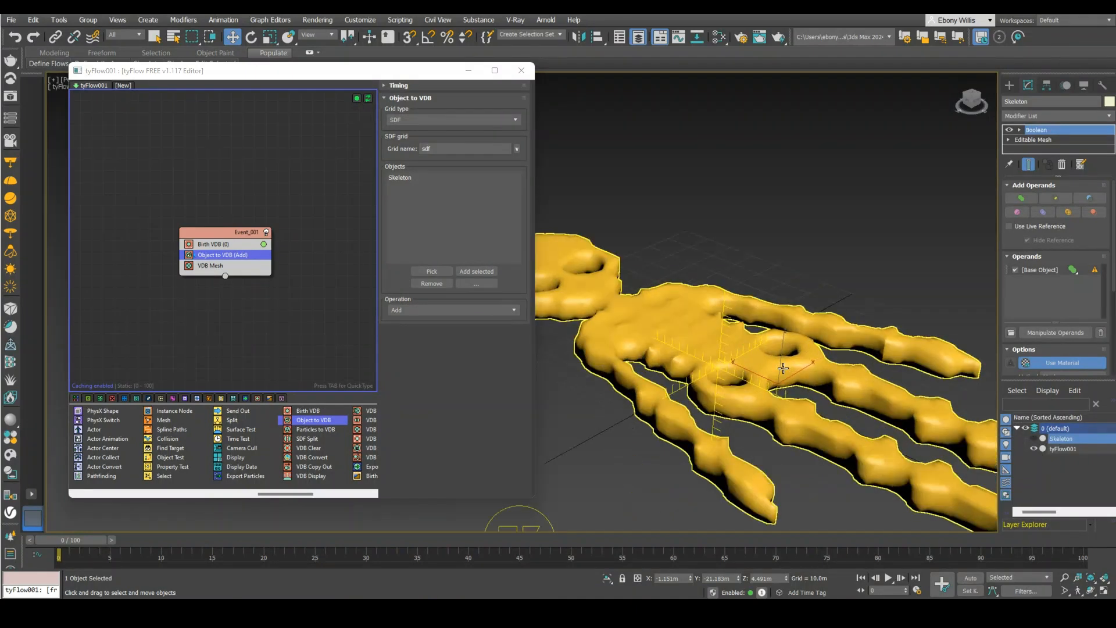
{"action": "scroll", "coordinate": [665, 436], "scroll_direction": "down", "scroll_amount": 5}
{"action": "scroll", "coordinate": [665, 439], "scroll_direction": "up", "scroll_amount": 2}
{"action": "scroll", "coordinate": [561, 297], "scroll_direction": "up", "scroll_amount": 3}
{"action": "scroll", "coordinate": [643, 308], "scroll_direction": "up", "scroll_amount": 2}
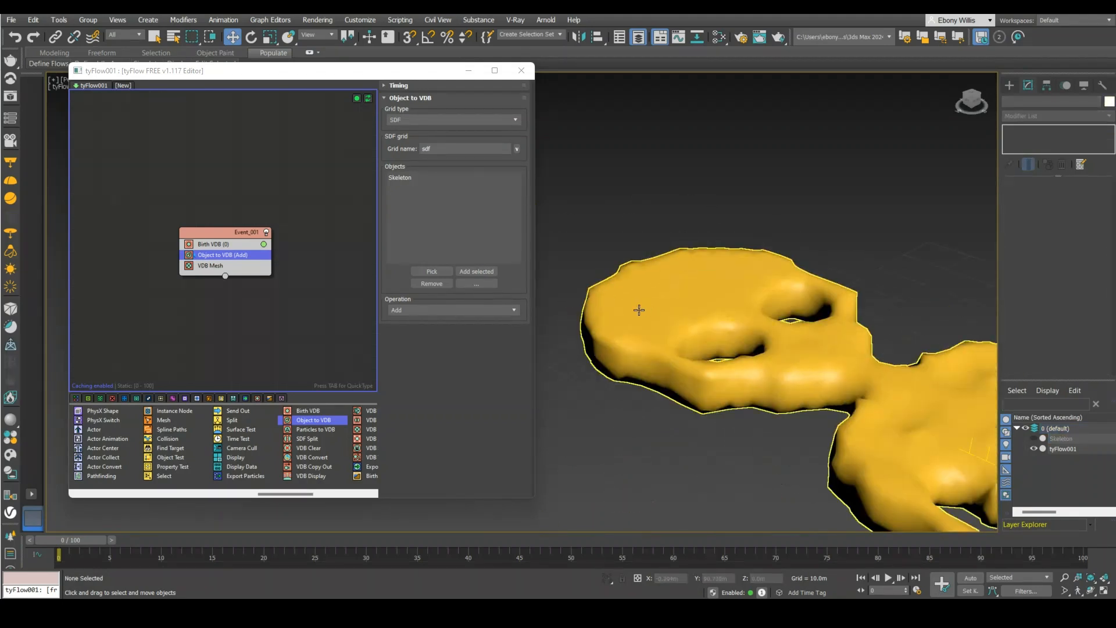
{"action": "scroll", "coordinate": [643, 308], "scroll_direction": "down", "scroll_amount": 4}
Reduce the Birth VDB voxel size to 0.968 m to sharpen the detail of the skeleton's VDB mesh.
{"action": "left_click", "coordinate": [661, 331]}
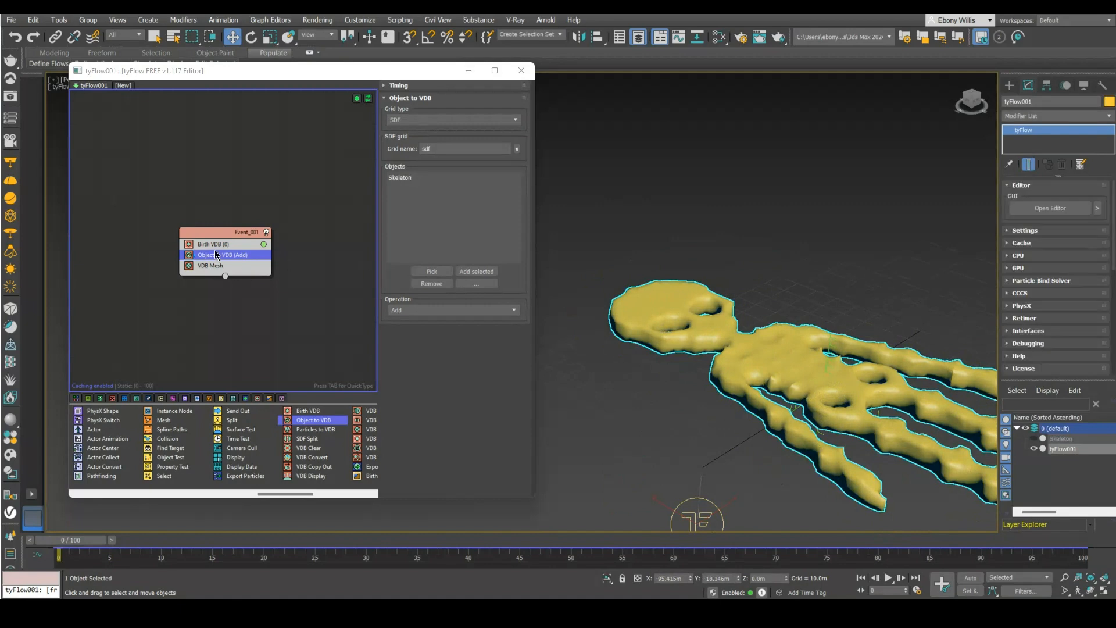
{"action": "left_click", "coordinate": [223, 245]}
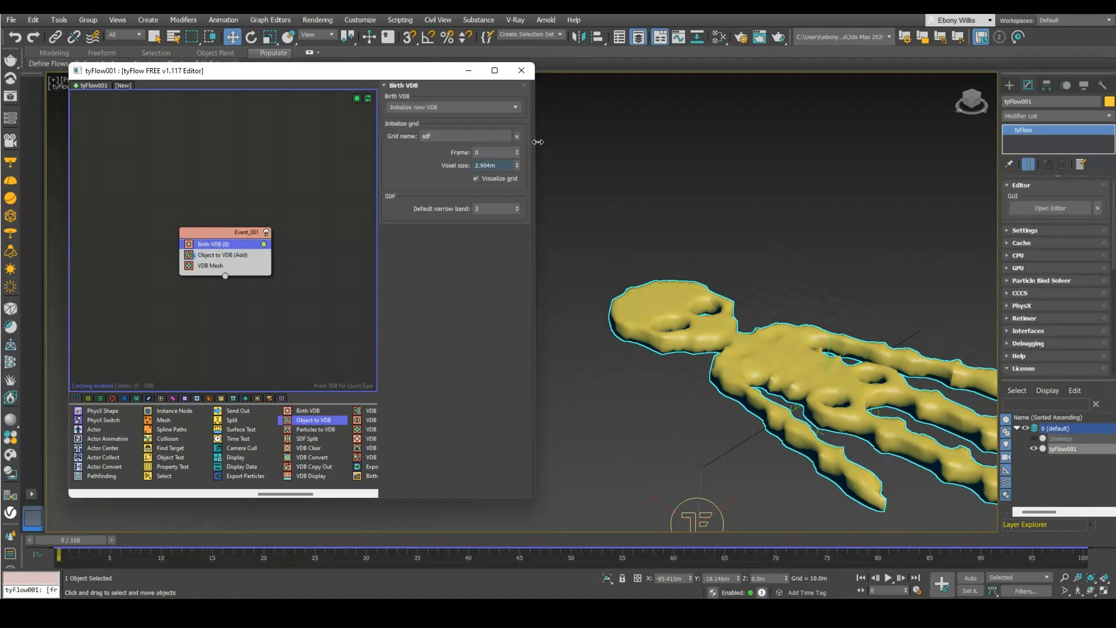
{"action": "left_click", "coordinate": [517, 168]}
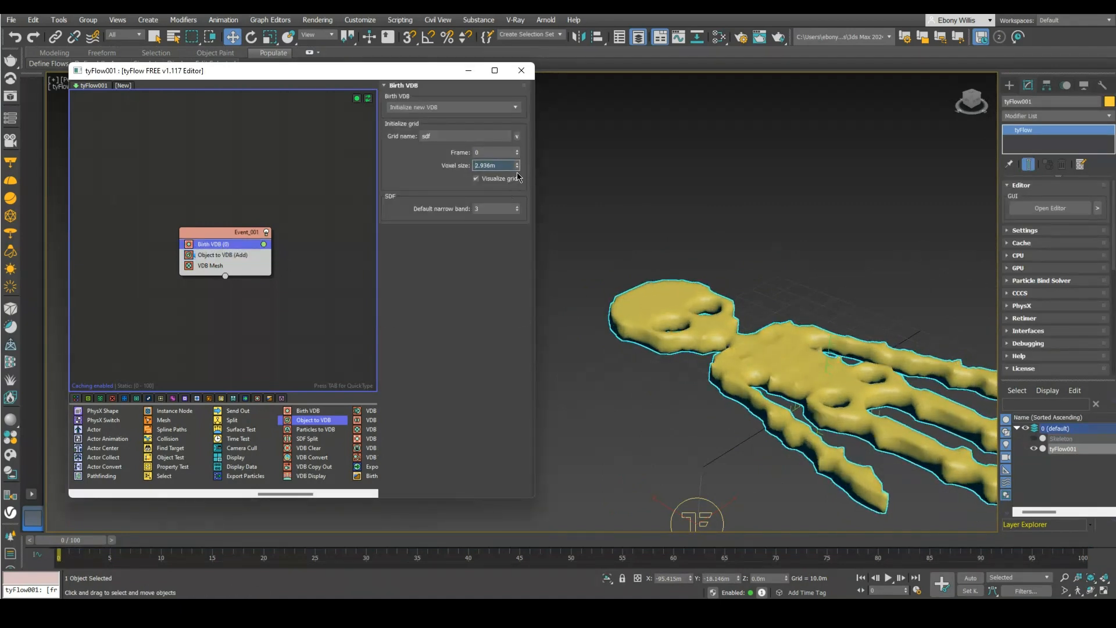
{"action": "left_click_drag", "start_coordinate": [514, 195], "coordinate": [518, 283]}
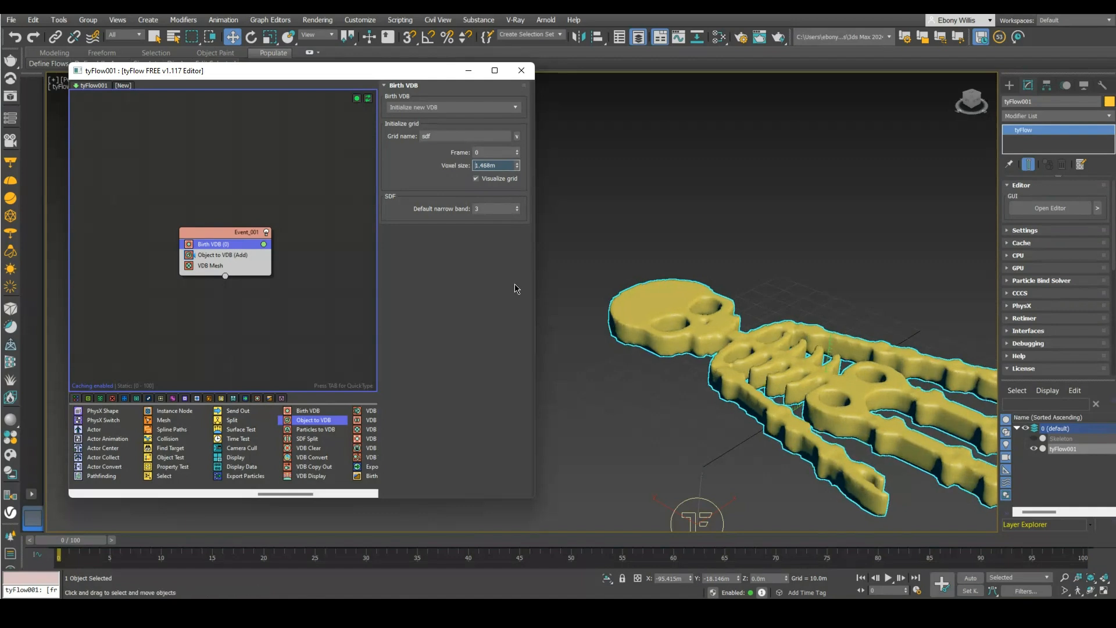
{"action": "left_click", "coordinate": [518, 164]}
{"action": "left_click", "coordinate": [564, 169]}
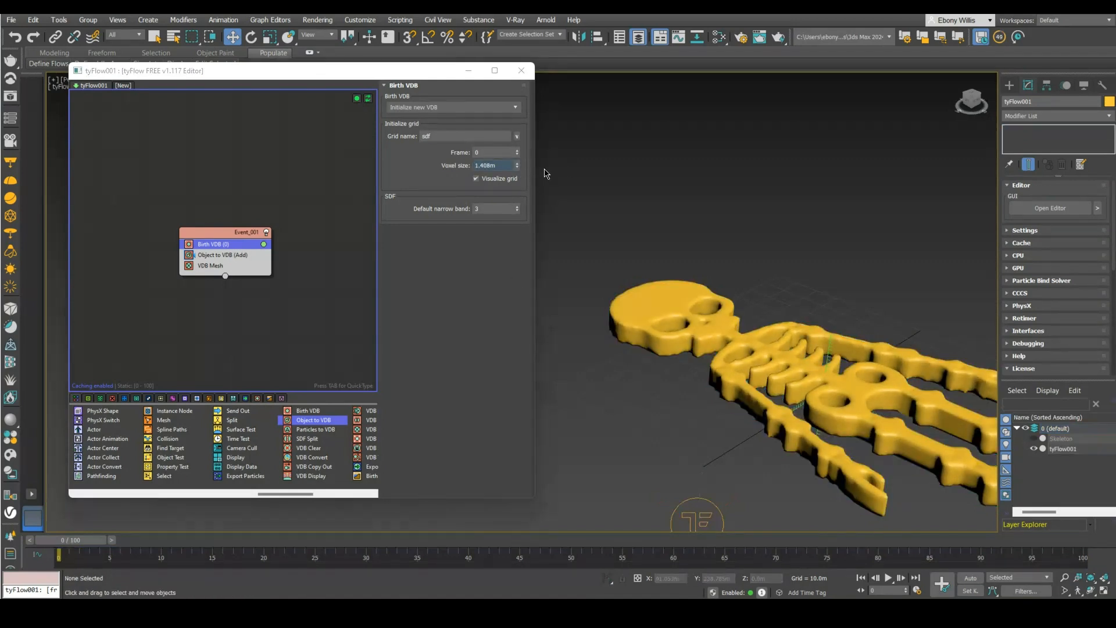
{"action": "left_click_drag", "start_coordinate": [518, 167], "coordinate": [518, 220]}
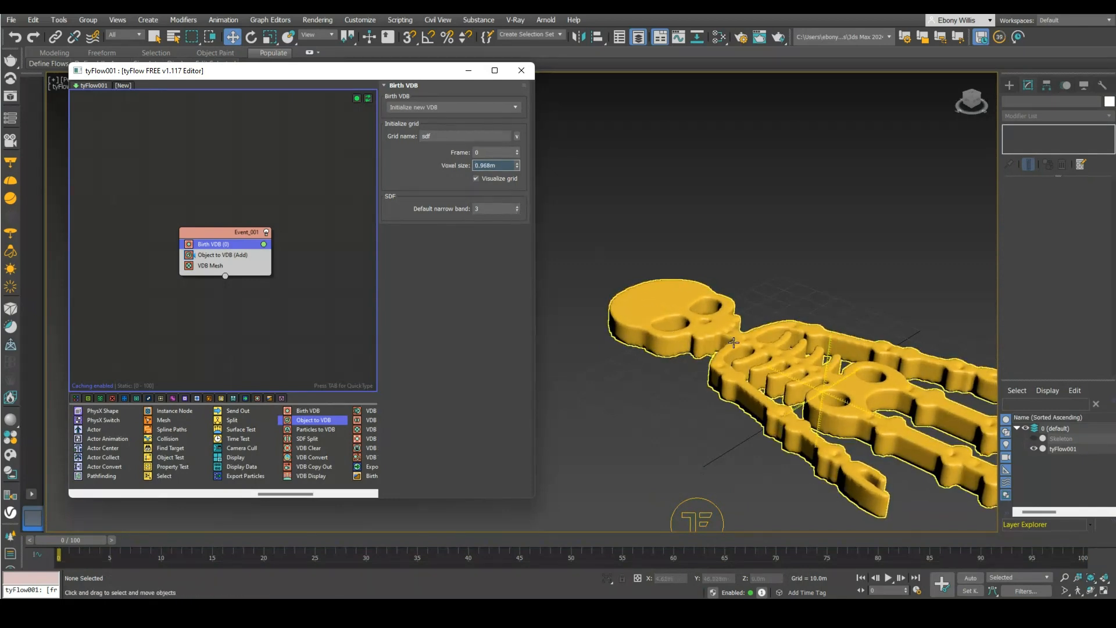
Show the original Skeleton briefly to compare it with the VDB mesh, hide it again and inspect the mesh.
{"action": "left_click", "coordinate": [1034, 439]}
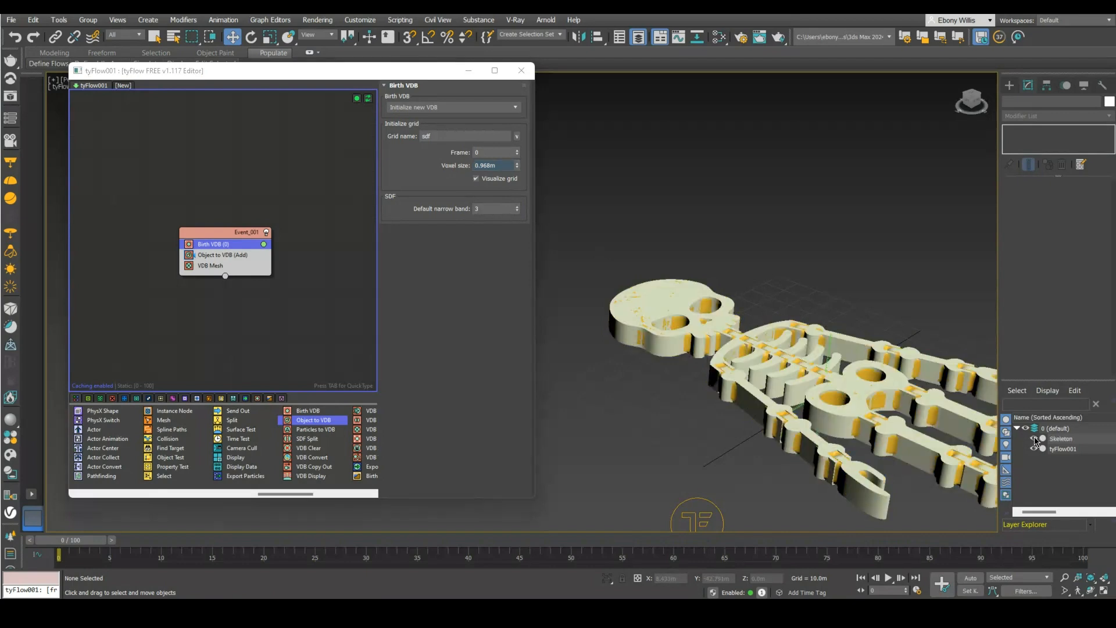
{"action": "left_click", "coordinate": [1034, 439]}
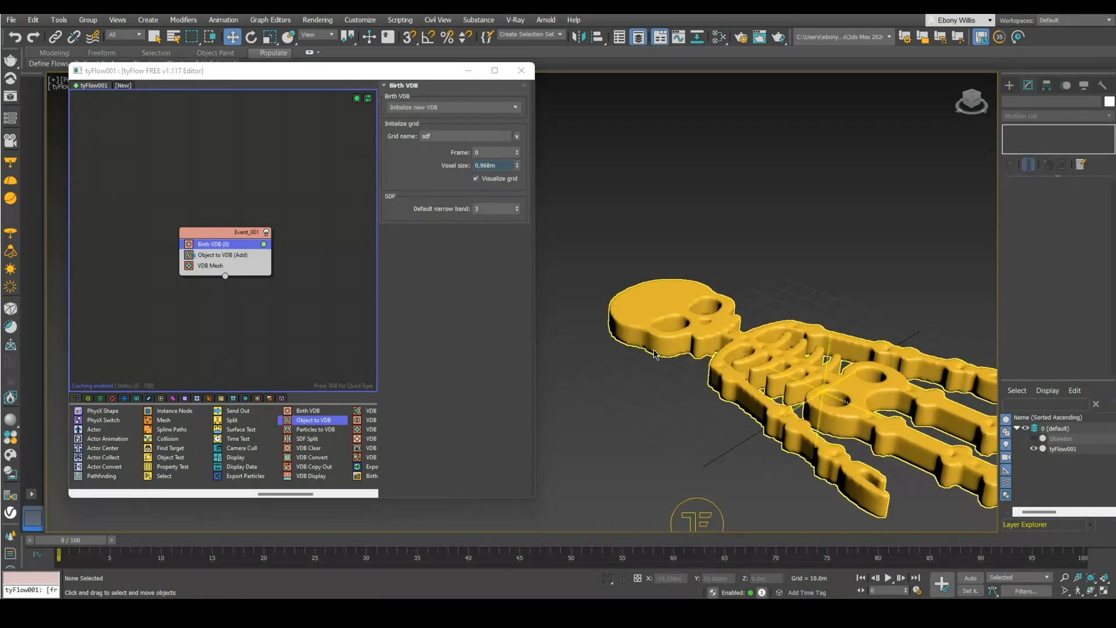
{"action": "scroll", "coordinate": [602, 349], "scroll_direction": "down", "scroll_amount": 3}
{"action": "scroll", "coordinate": [602, 349], "scroll_direction": "up", "scroll_amount": 8}
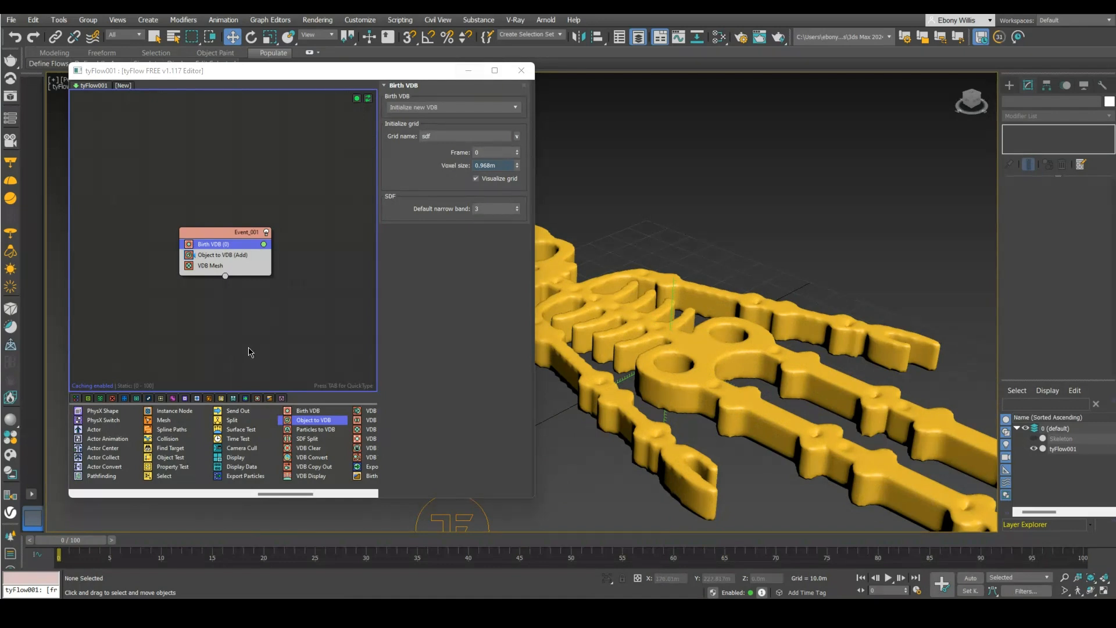
Insert a VDB Filter operator between Object to VDB and VDB Mesh and set its SDF filter type to Median.
{"action": "left_click_drag", "start_coordinate": [294, 494], "coordinate": [308, 494]}
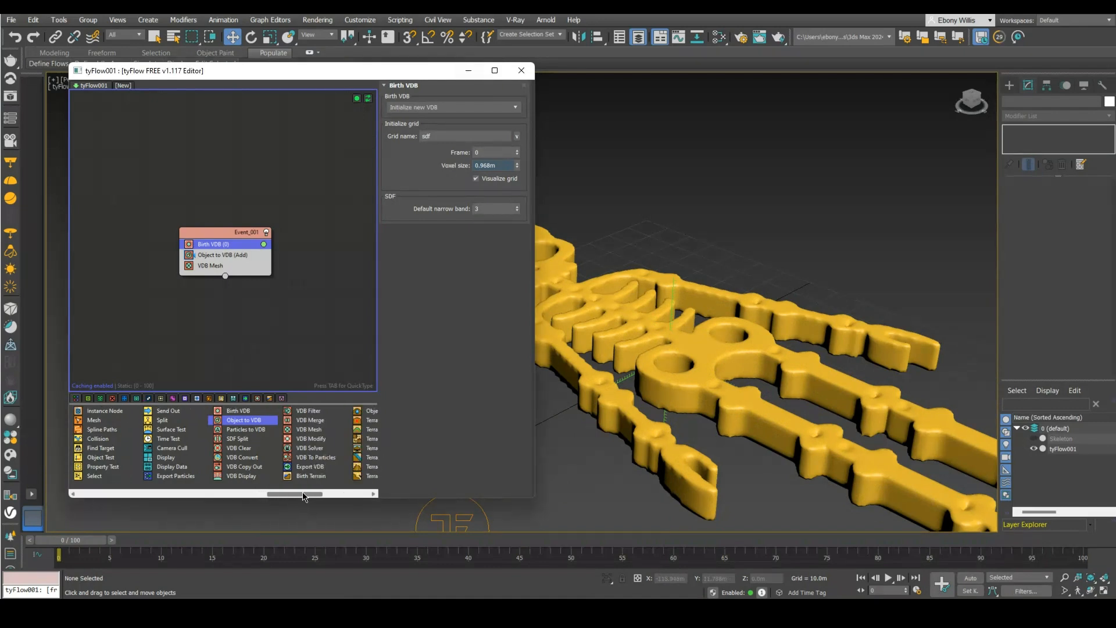
{"action": "left_click_drag", "start_coordinate": [308, 410], "coordinate": [215, 259]}
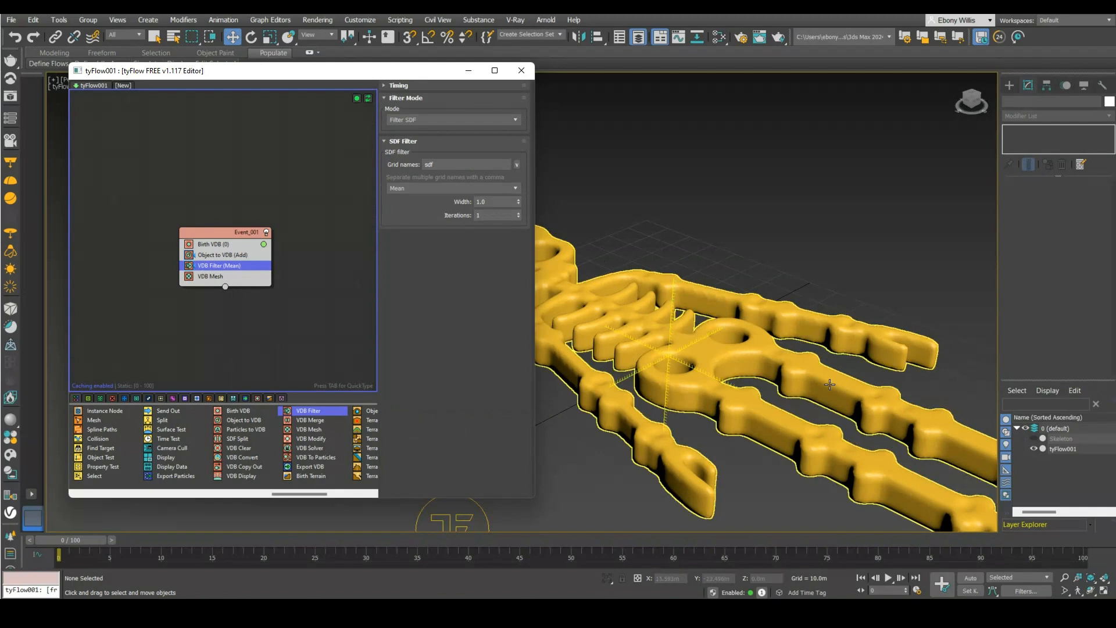
{"action": "scroll", "coordinate": [697, 349], "scroll_direction": "down", "scroll_amount": 3}
{"action": "scroll", "coordinate": [598, 314], "scroll_direction": "up", "scroll_amount": 4}
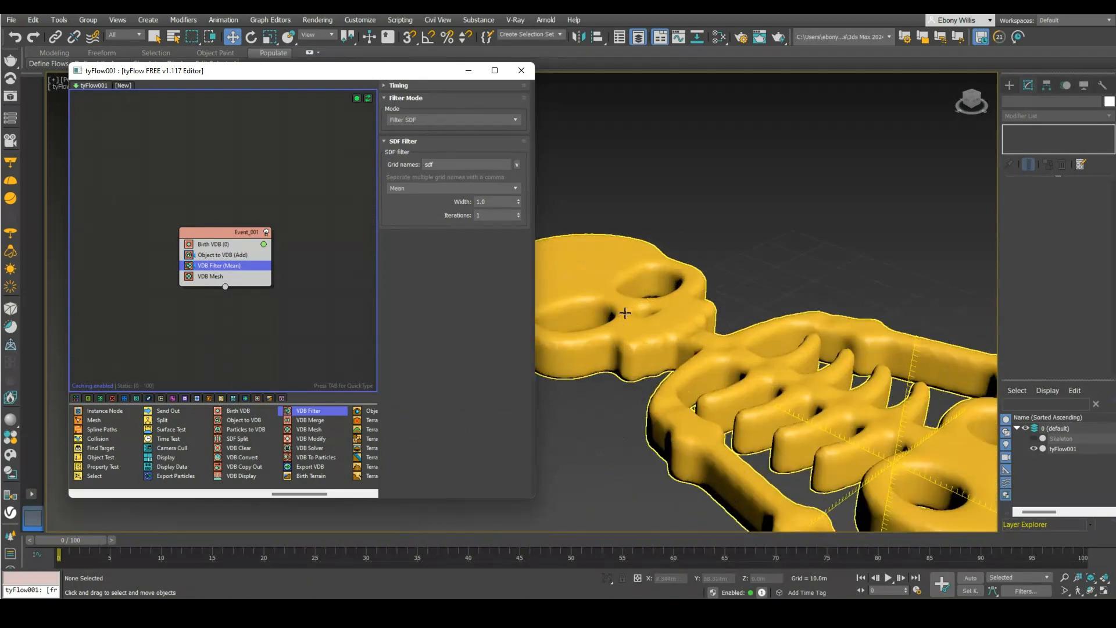
{"action": "left_click", "coordinate": [465, 188]}
{"action": "left_click", "coordinate": [429, 271]}
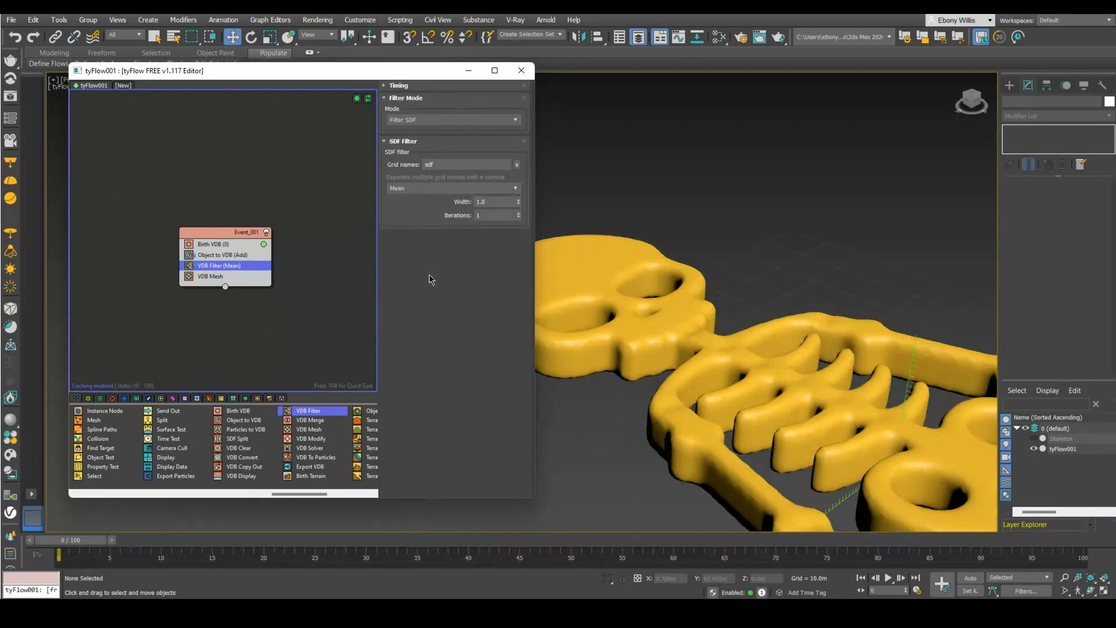
{"action": "left_click", "coordinate": [417, 187]}
{"action": "left_click", "coordinate": [404, 268]}
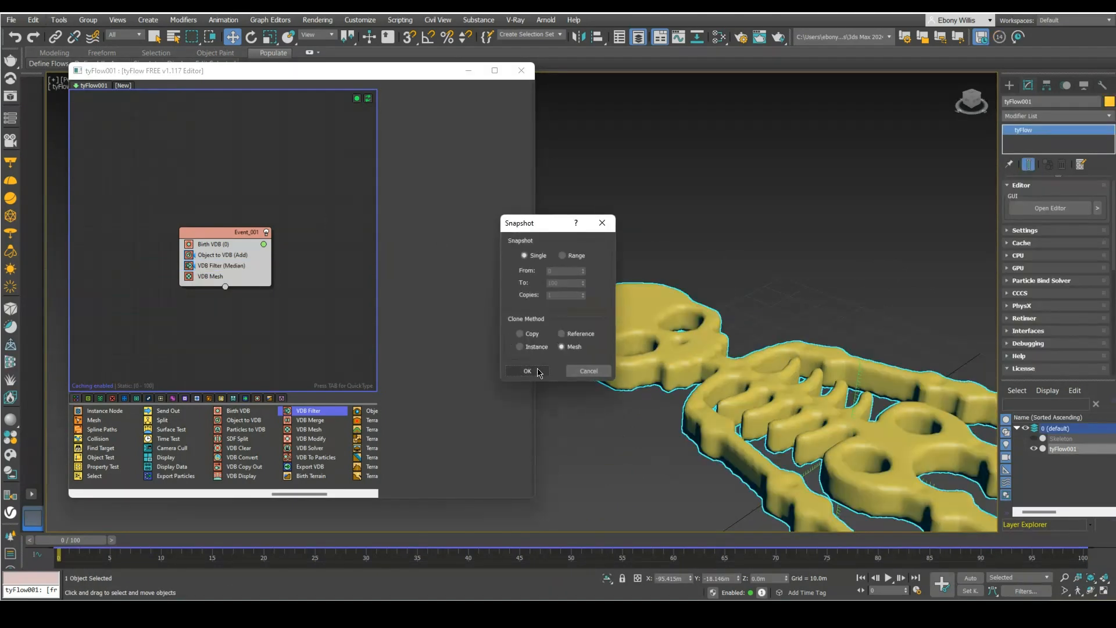
Create a single Snapshot of the tyFlow object using the Mesh clone method, and disable the flow.
{"action": "left_click", "coordinate": [525, 369]}
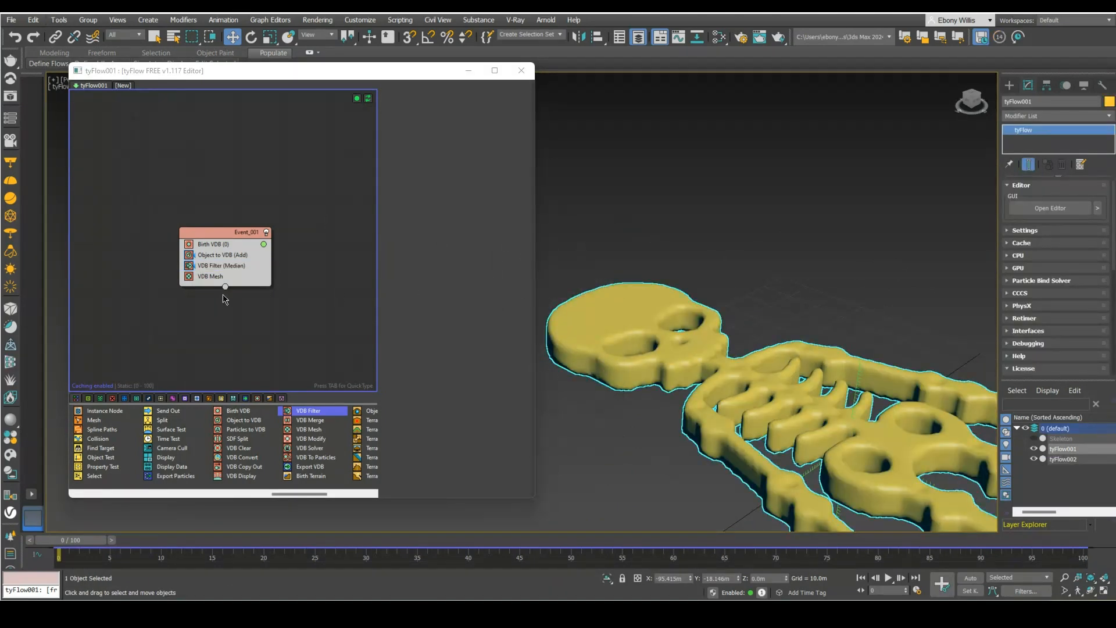
{"action": "left_click", "coordinate": [198, 232]}
{"action": "right_click", "coordinate": [199, 235]}
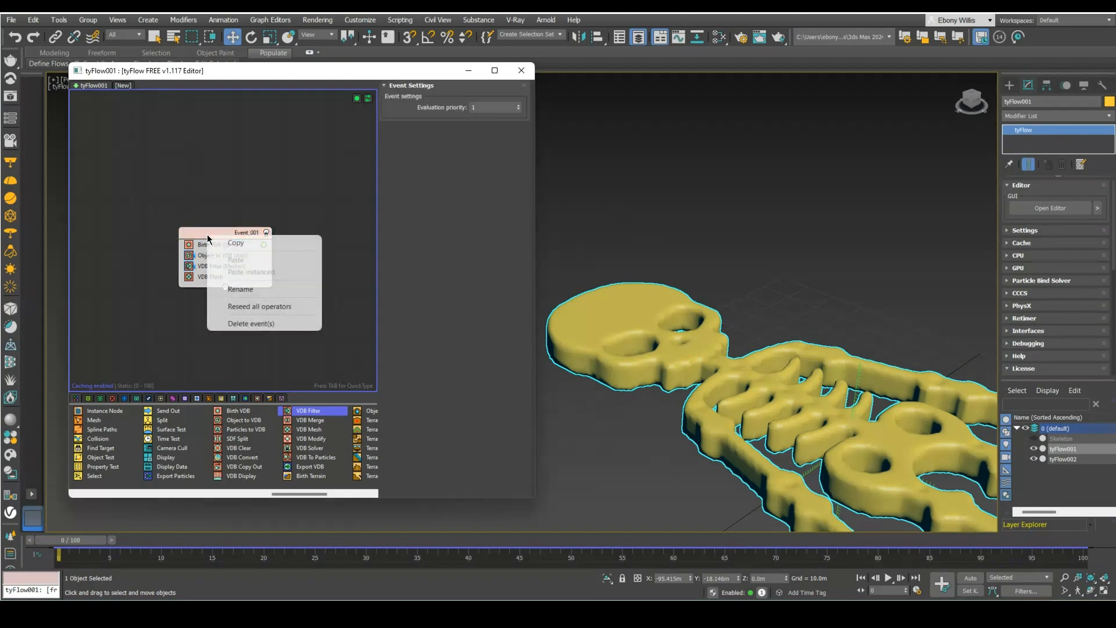
{"action": "left_click", "coordinate": [200, 238]}
{"action": "left_click", "coordinate": [204, 180]}
{"action": "right_click", "coordinate": [204, 179]}
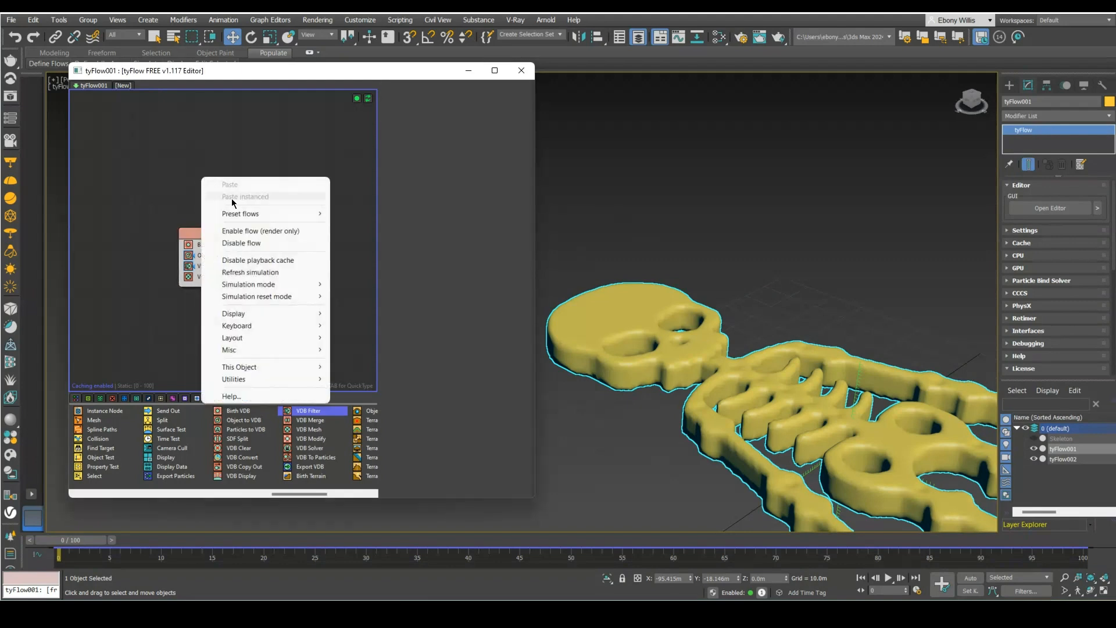
{"action": "left_click", "coordinate": [259, 242]}
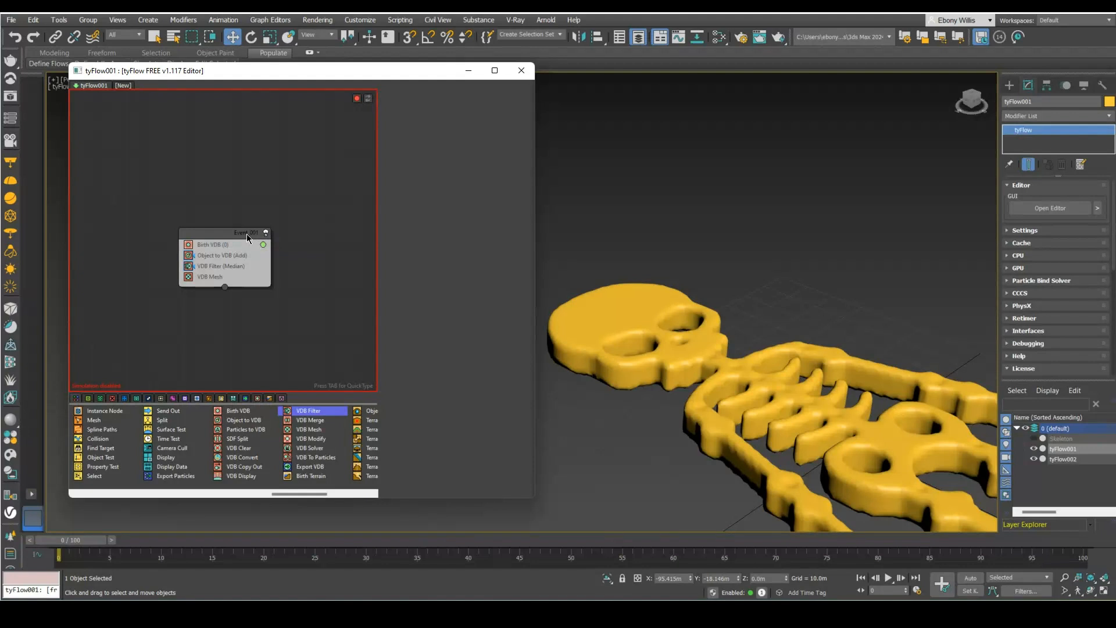
Rename the snapshot mesh tyFlow002 as "new skeleton".
{"action": "left_click", "coordinate": [717, 379]}
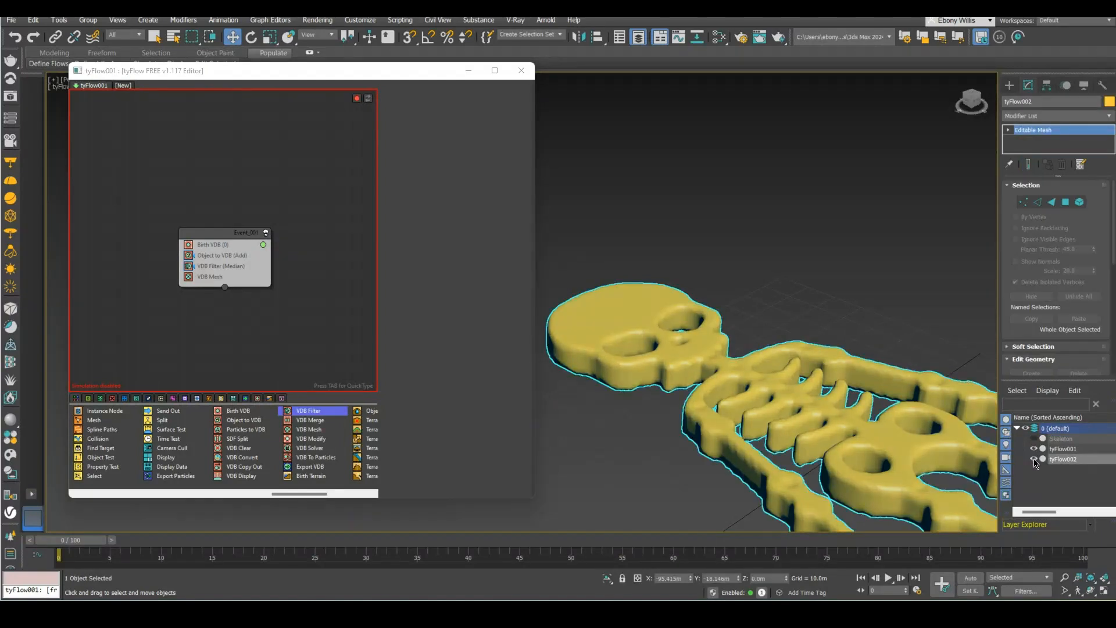
{"action": "left_click", "coordinate": [1072, 459]}
{"action": "left_click", "coordinate": [1072, 460]}
{"action": "right_click", "coordinate": [1070, 461]}
{"action": "left_click", "coordinate": [1060, 457]}
{"action": "left_click_drag", "start_coordinate": [1083, 459], "coordinate": [1026, 458]}
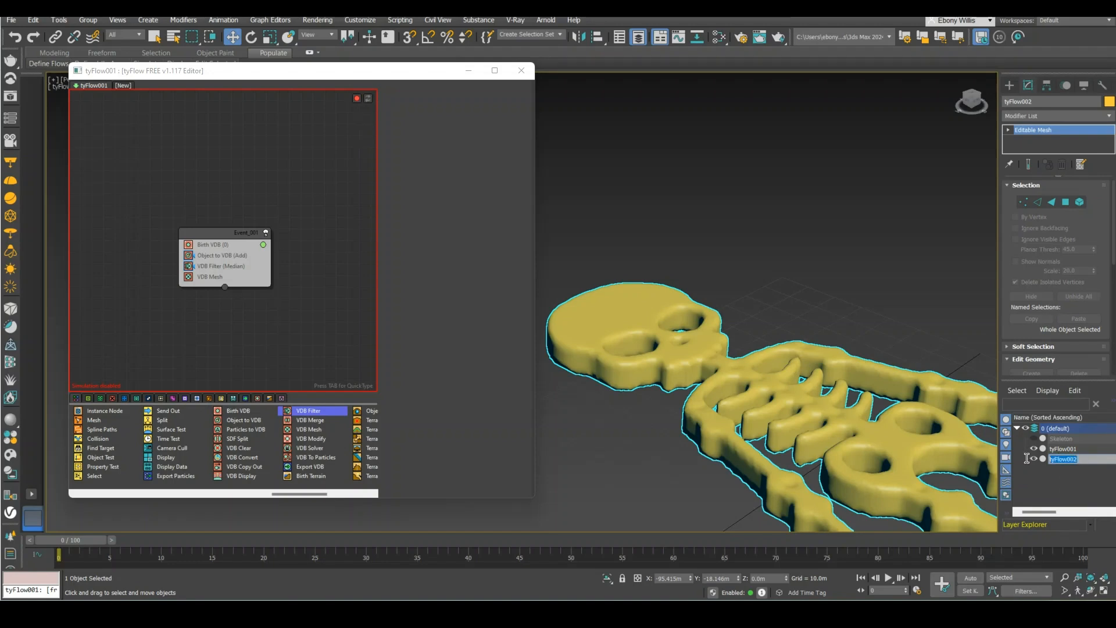
{"action": "key", "text": "BackSpace"}
{"action": "left_click", "coordinate": [1023, 468]}
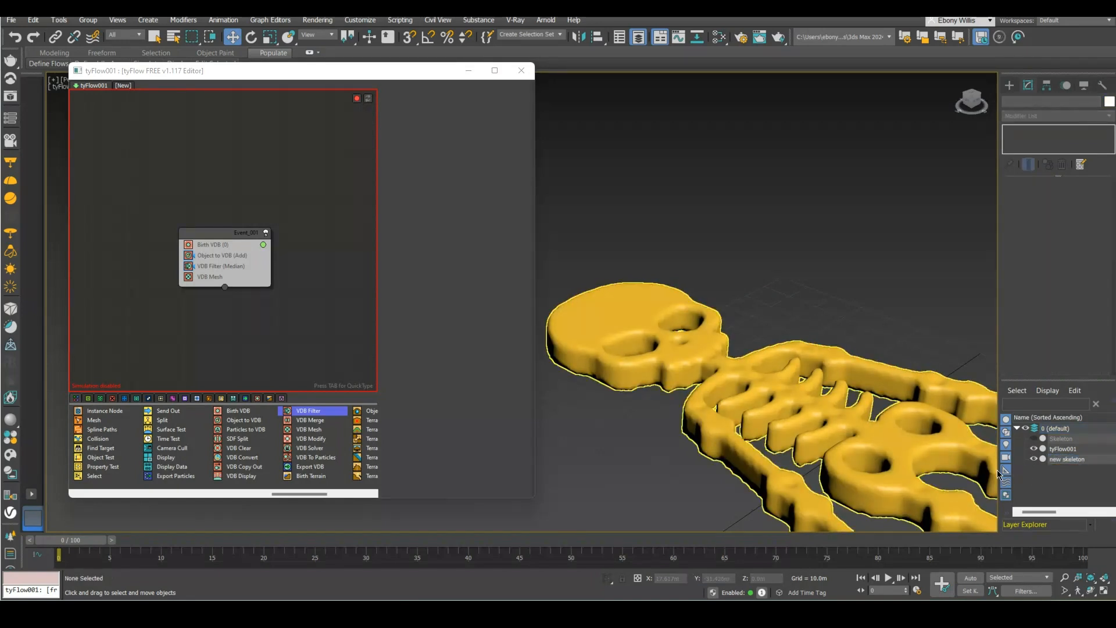
Add a ProOptimizer modifier to the "new skeleton" mesh and calculate its optimization.
{"action": "left_click", "coordinate": [1063, 459]}
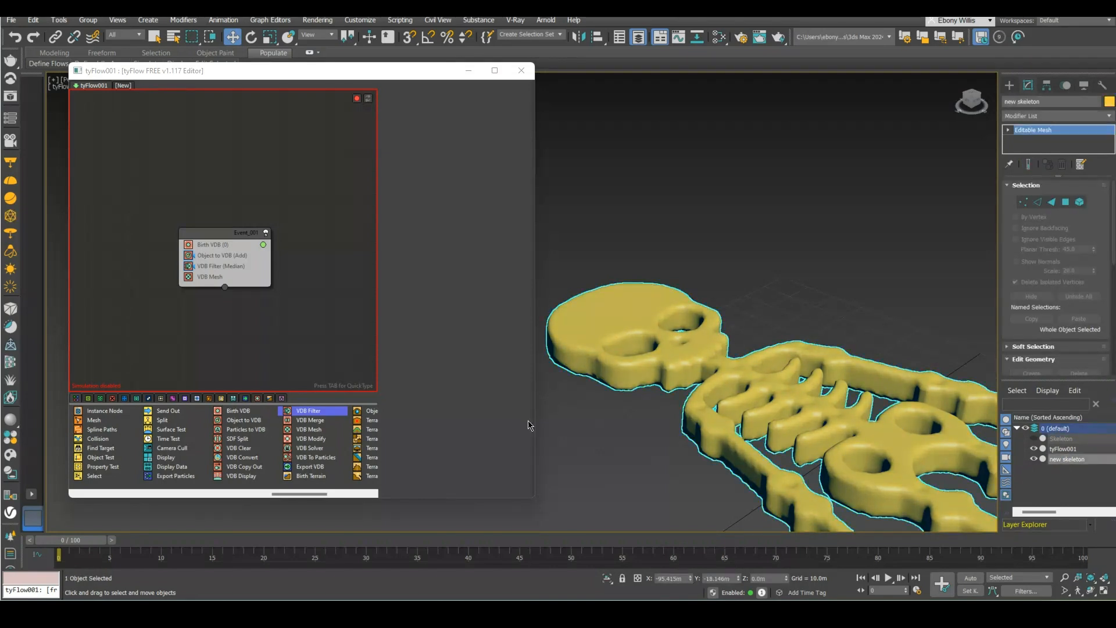
{"action": "left_click", "coordinate": [1036, 116]}
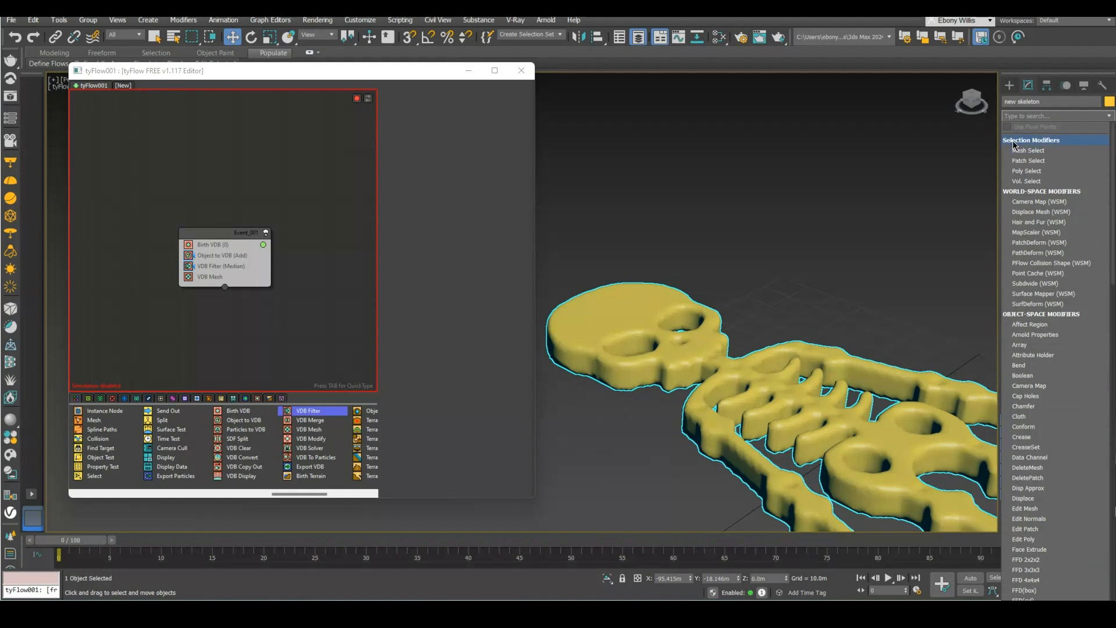
{"action": "type", "text": "pro"}
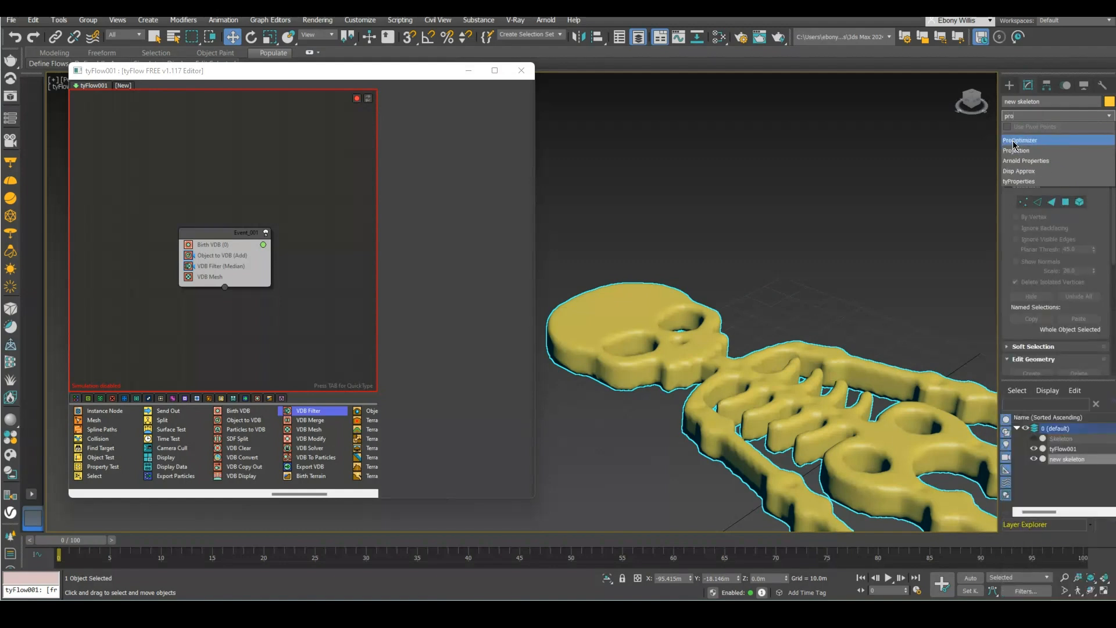
{"action": "left_click", "coordinate": [1044, 138]}
{"action": "left_click", "coordinate": [1055, 226]}
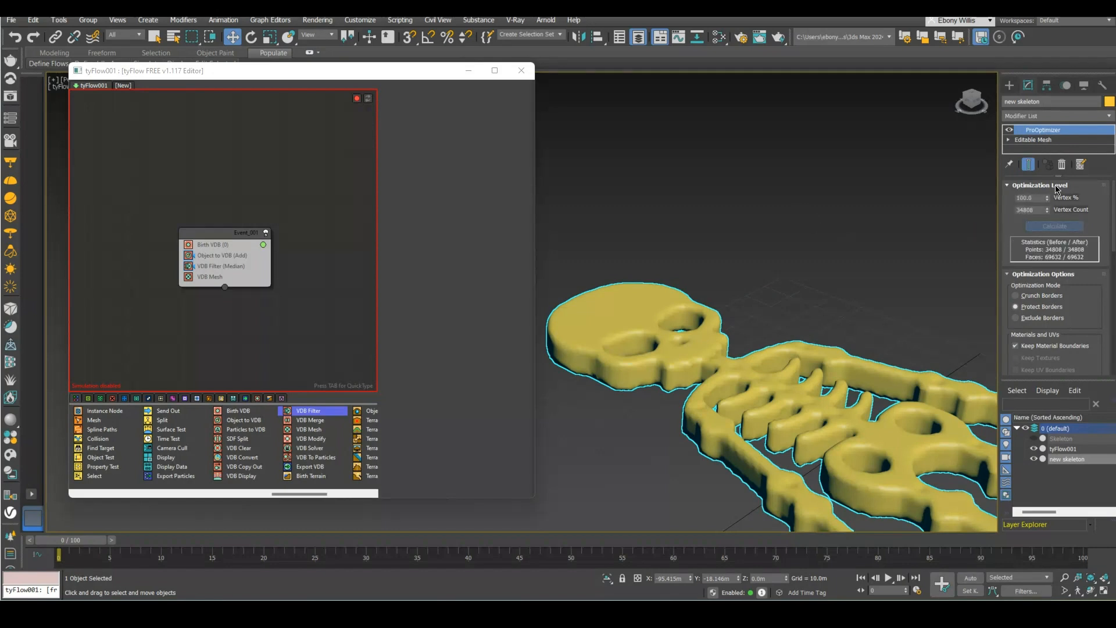
Try a ProOptimizer Vertex % of 25 on the skeleton mesh and settle on 50.
{"action": "left_click_drag", "start_coordinate": [1039, 197], "coordinate": [1007, 200]}
{"action": "type", "text": "25"}
{"action": "key", "text": "Return"}
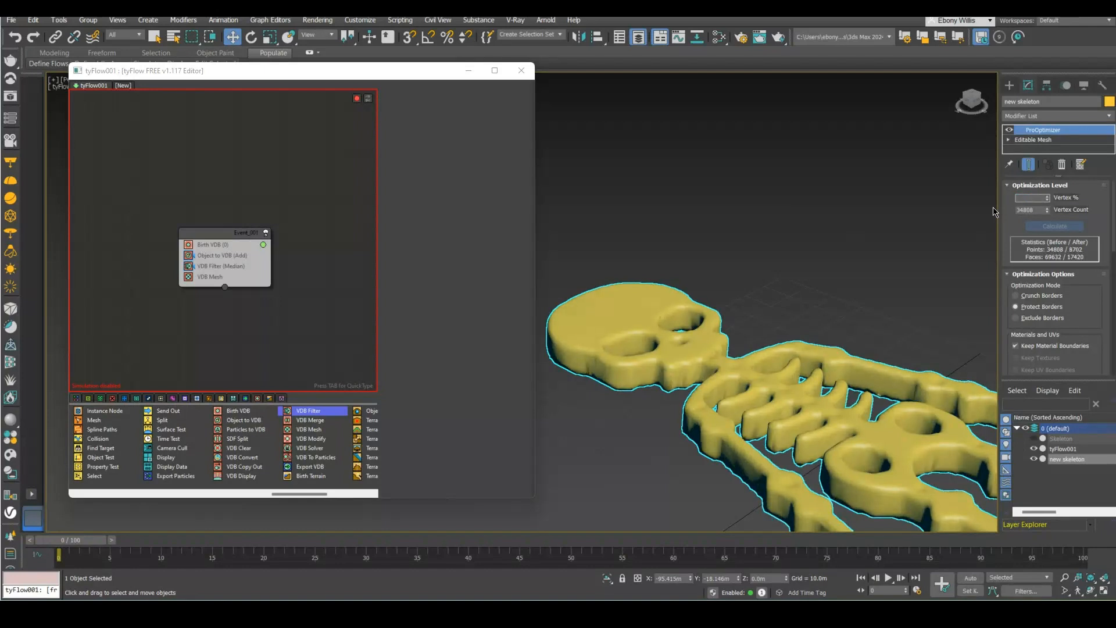
{"action": "key", "text": "Return"}
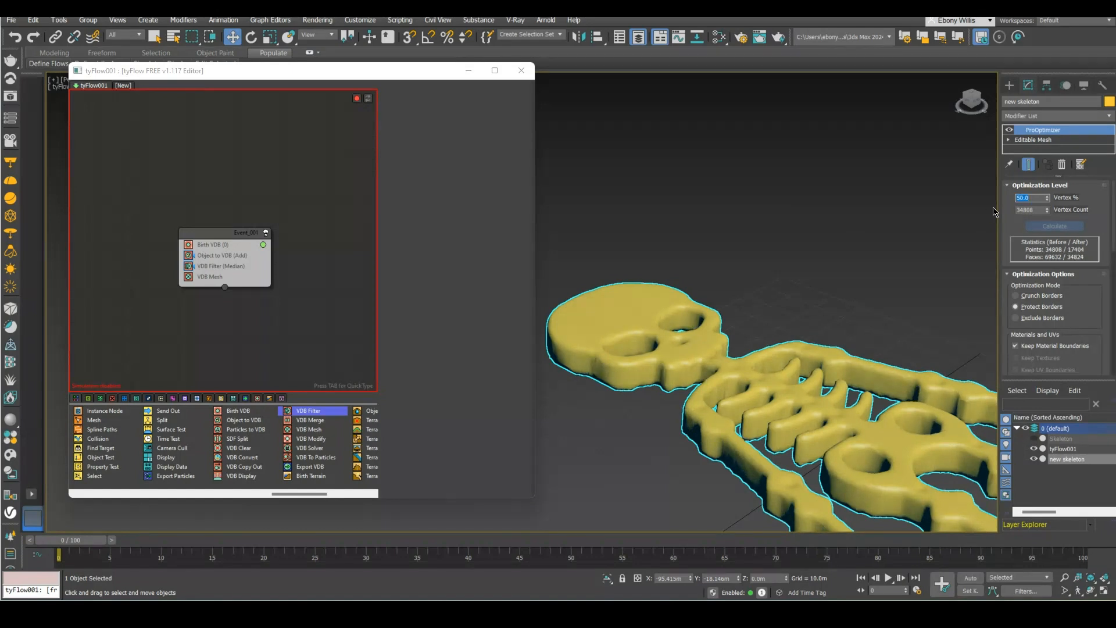
{"action": "left_click", "coordinate": [854, 249]}
{"action": "left_click", "coordinate": [895, 349]}
Convert the optimized "new skeleton" mesh to an Editable Poly.
{"action": "right_click", "coordinate": [656, 352]}
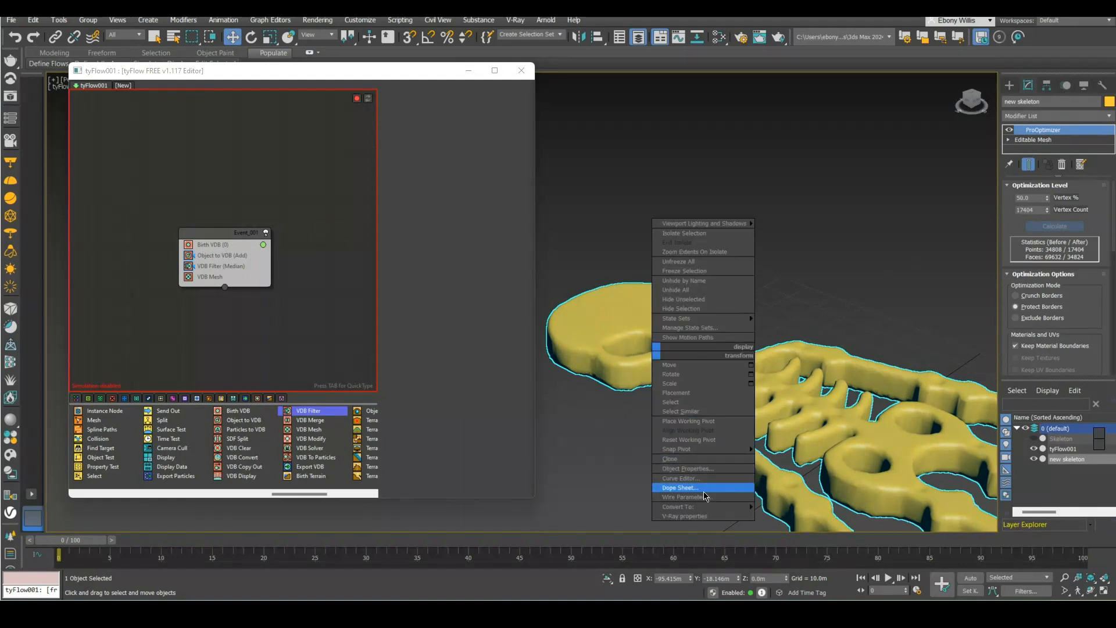
{"action": "mouse_move", "coordinate": [701, 510]}
{"action": "left_click", "coordinate": [608, 498]}
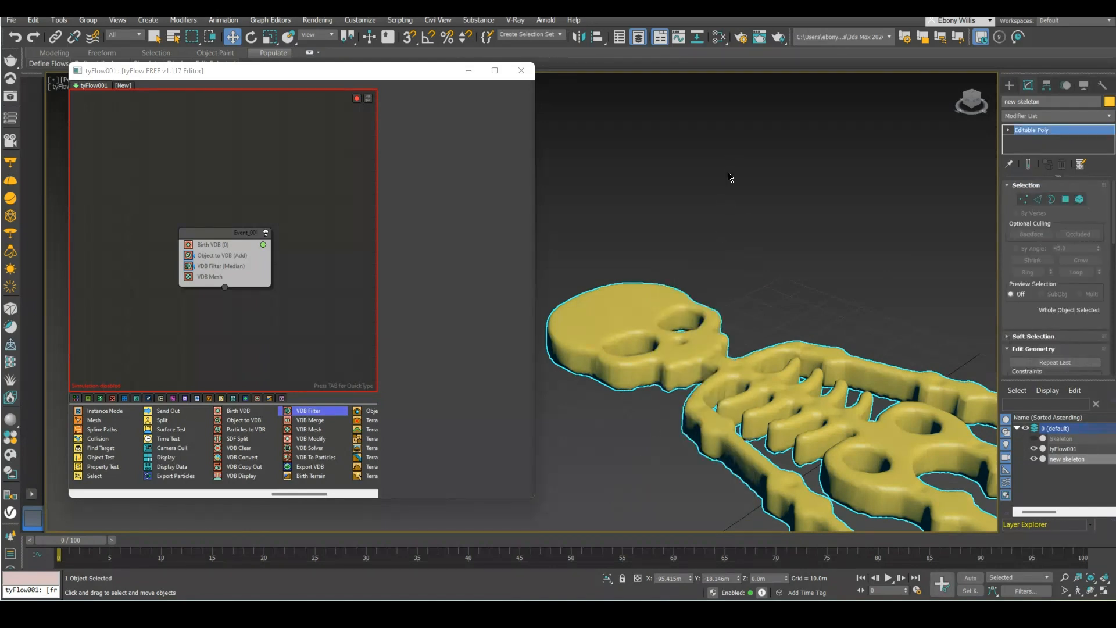
Minimize the tyFlow editor and display edged faces in the Perspective viewport to examine the skeleton's topology.
{"action": "scroll", "coordinate": [630, 343], "scroll_direction": "down", "scroll_amount": 3}
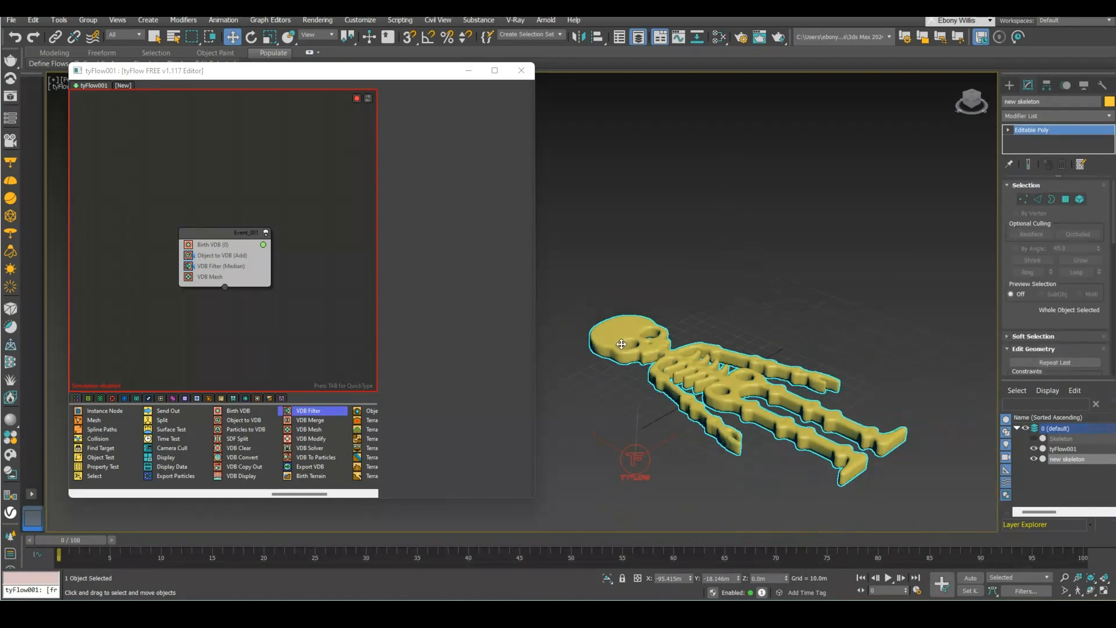
{"action": "left_click", "coordinate": [468, 70]}
{"action": "scroll", "coordinate": [693, 352], "scroll_direction": "up", "scroll_amount": 8}
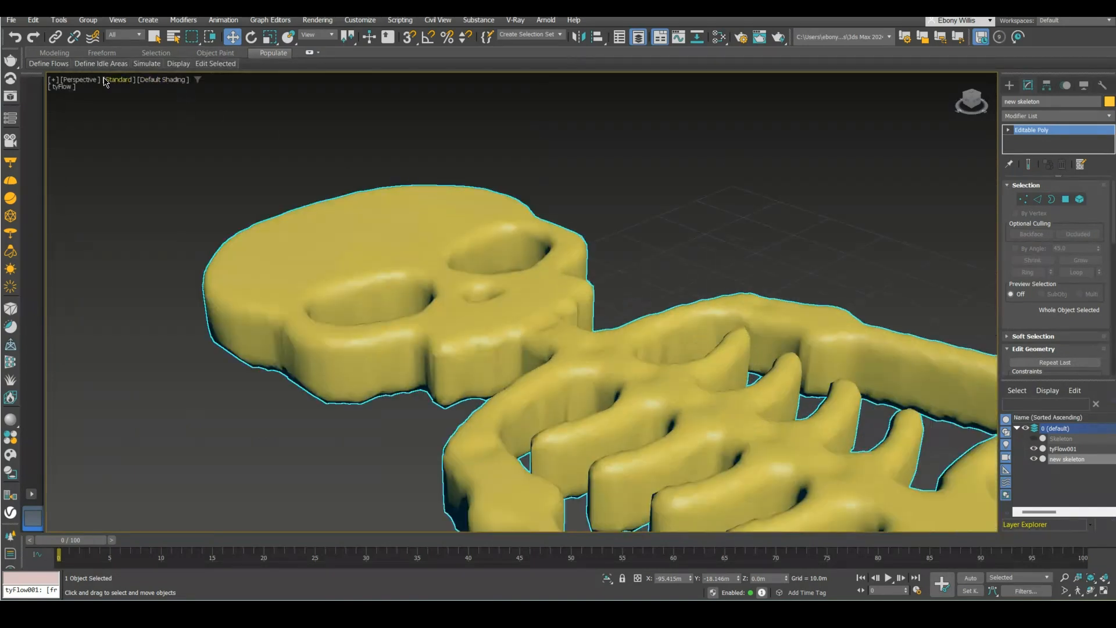
{"action": "left_click", "coordinate": [150, 80]}
{"action": "left_click", "coordinate": [166, 210]}
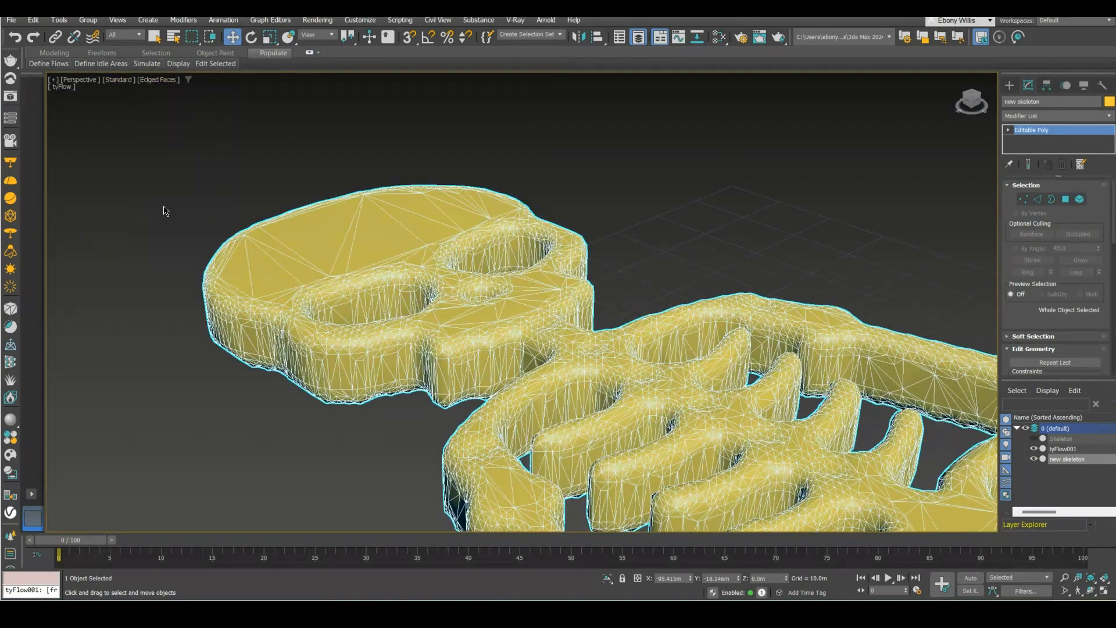
{"action": "scroll", "coordinate": [324, 262], "scroll_direction": "down", "scroll_amount": 6}
{"action": "scroll", "coordinate": [273, 240], "scroll_direction": "up", "scroll_amount": 5}
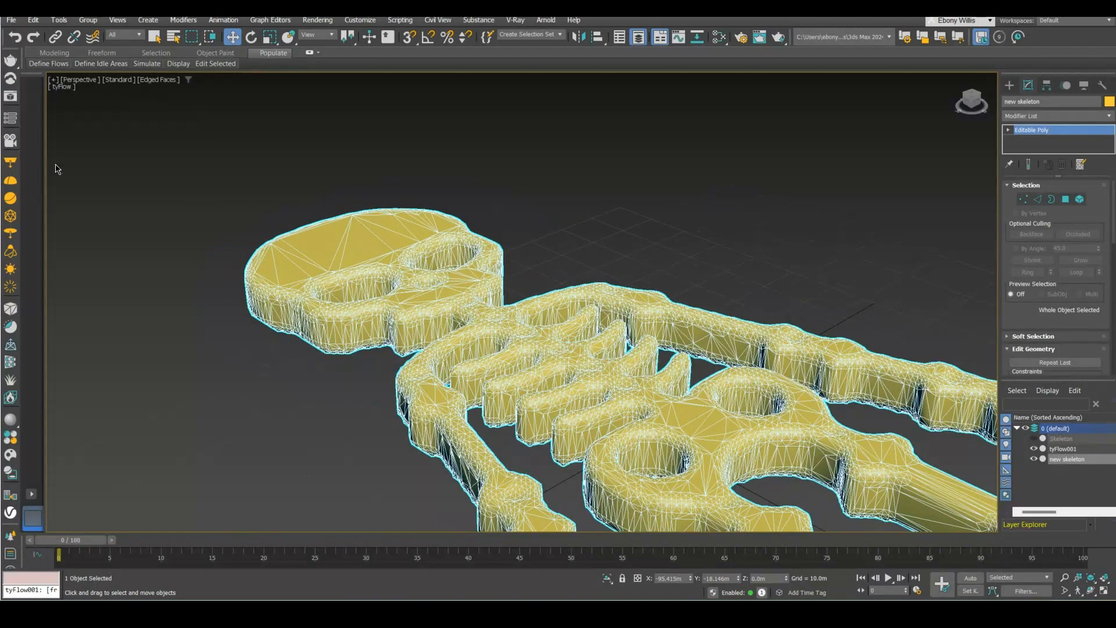
Export only the selected mesh in StereoLitho (*.stl) format under the file name "new skeleton", browsing to the Desktop.
{"action": "left_click", "coordinate": [10, 20]}
{"action": "mouse_move", "coordinate": [58, 192]}
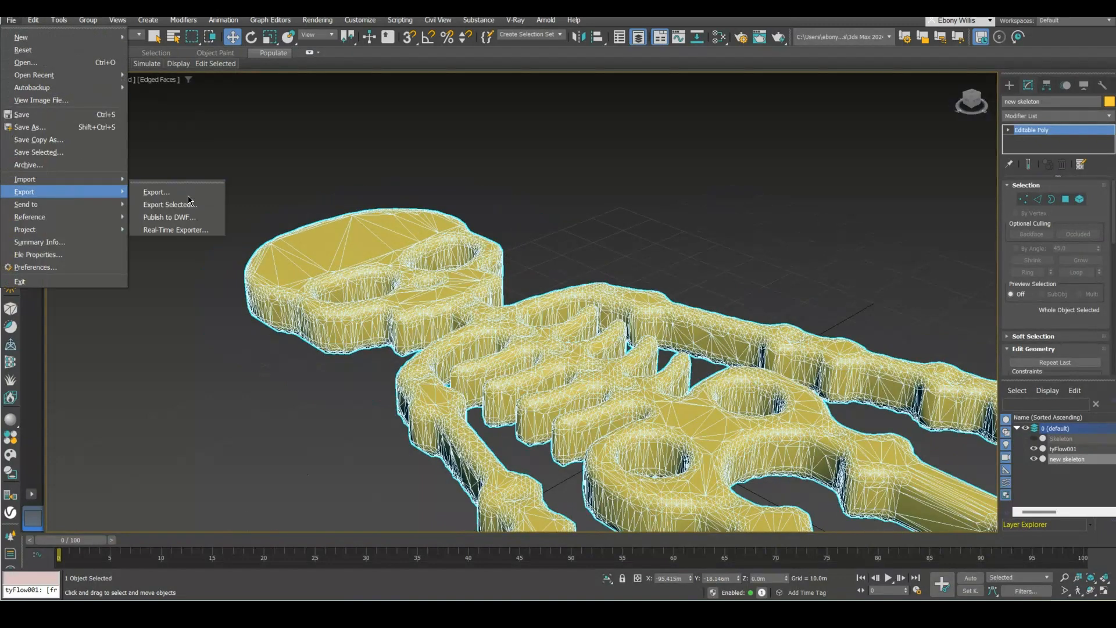
{"action": "left_click", "coordinate": [188, 202]}
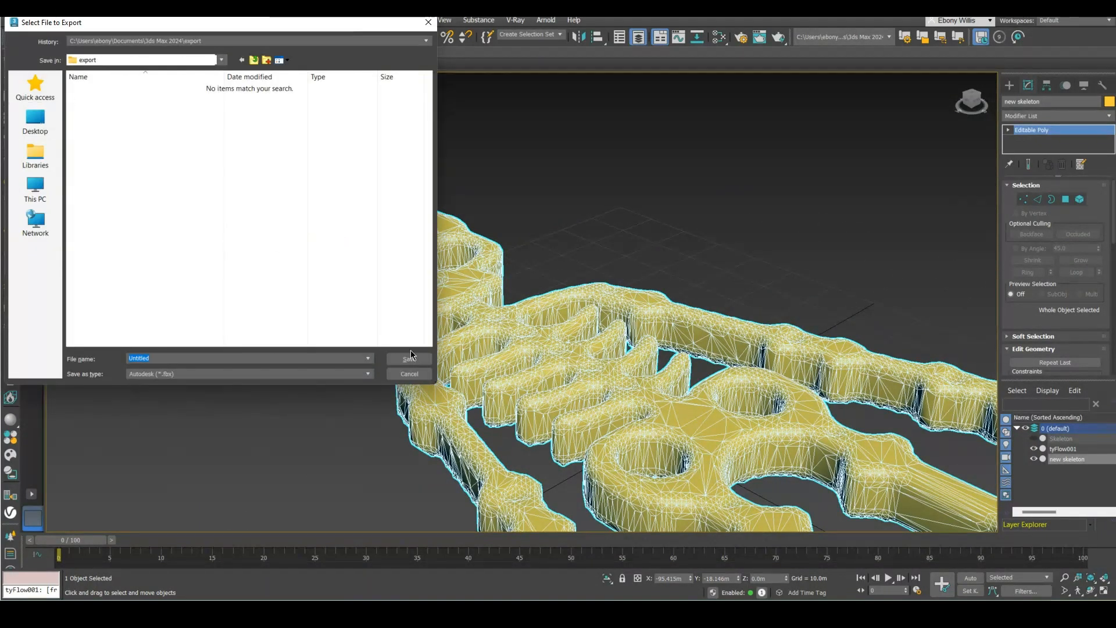
{"action": "left_click", "coordinate": [170, 375]}
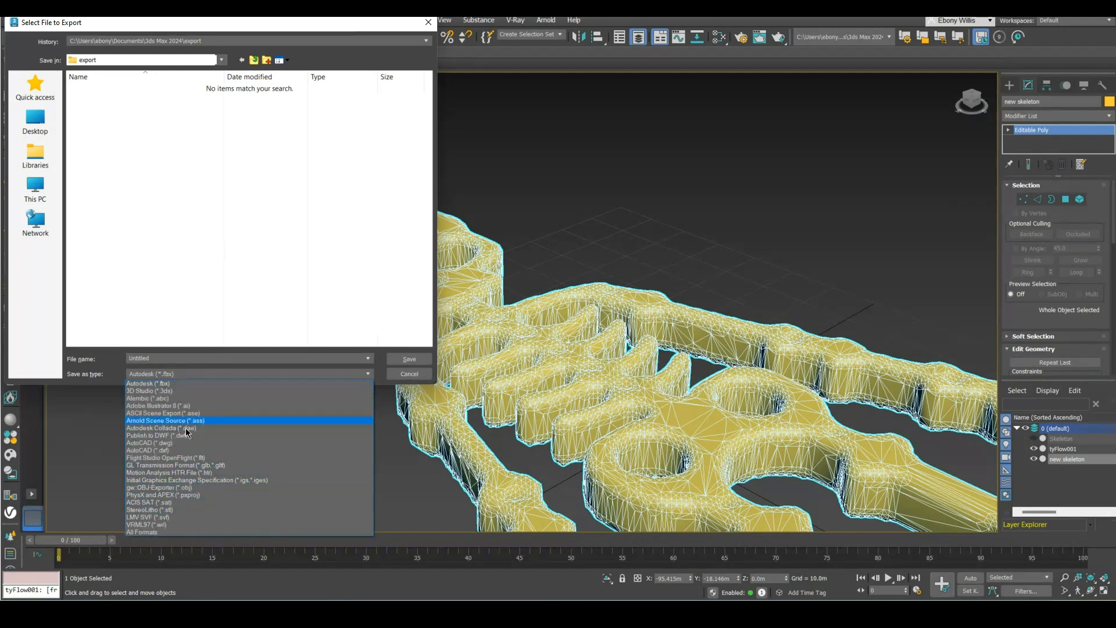
{"action": "left_click", "coordinate": [191, 515]}
{"action": "double_click", "coordinate": [155, 358]}
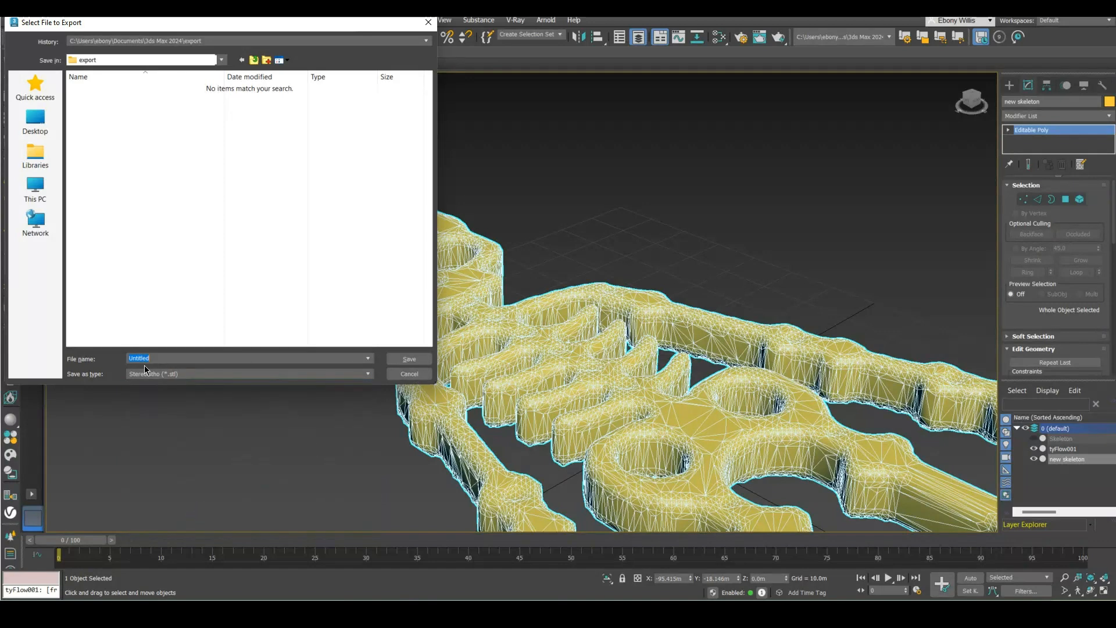
{"action": "type", "text": "new skeleton"}
{"action": "left_click", "coordinate": [34, 121]}
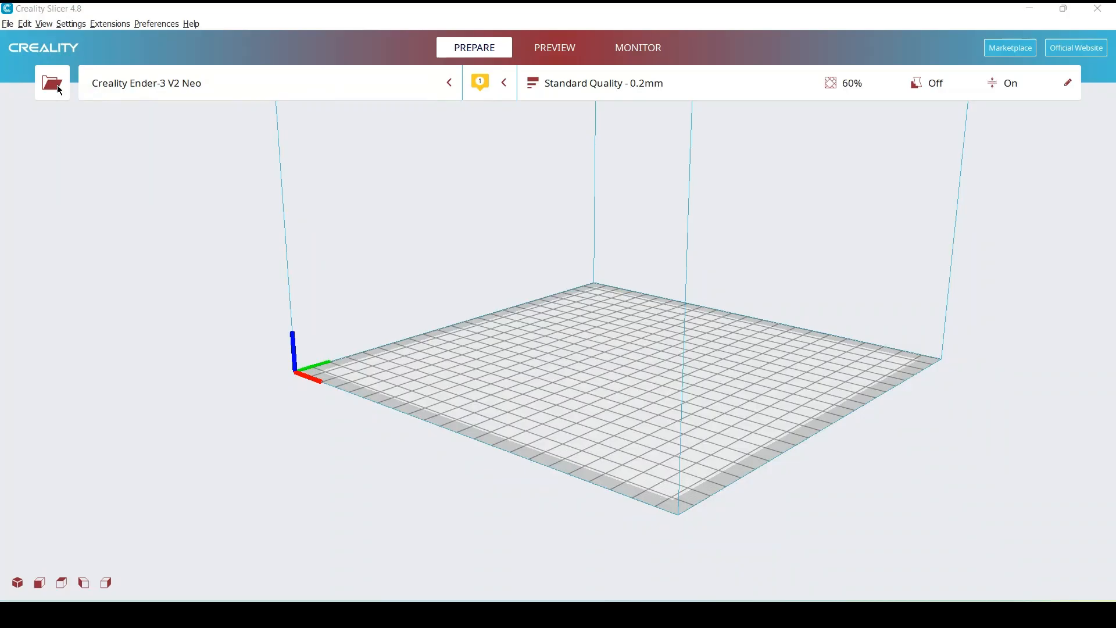
Switch to Creality Slicer, load the 111 model file and look at it on the build plate.
{"action": "left_click", "coordinate": [53, 85]}
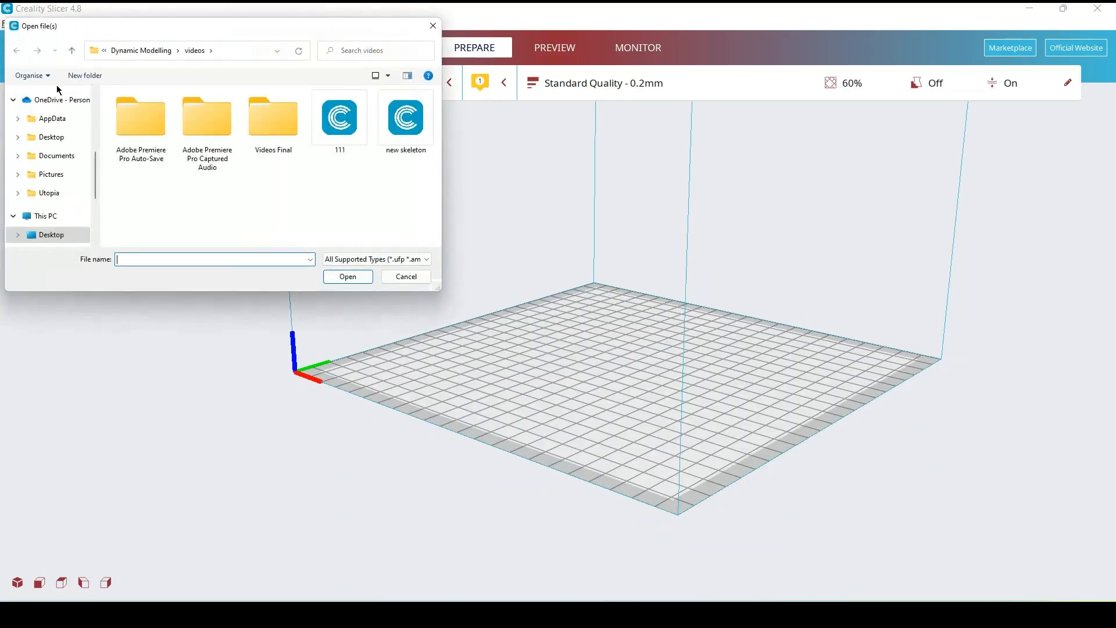
{"action": "double_click", "coordinate": [338, 132]}
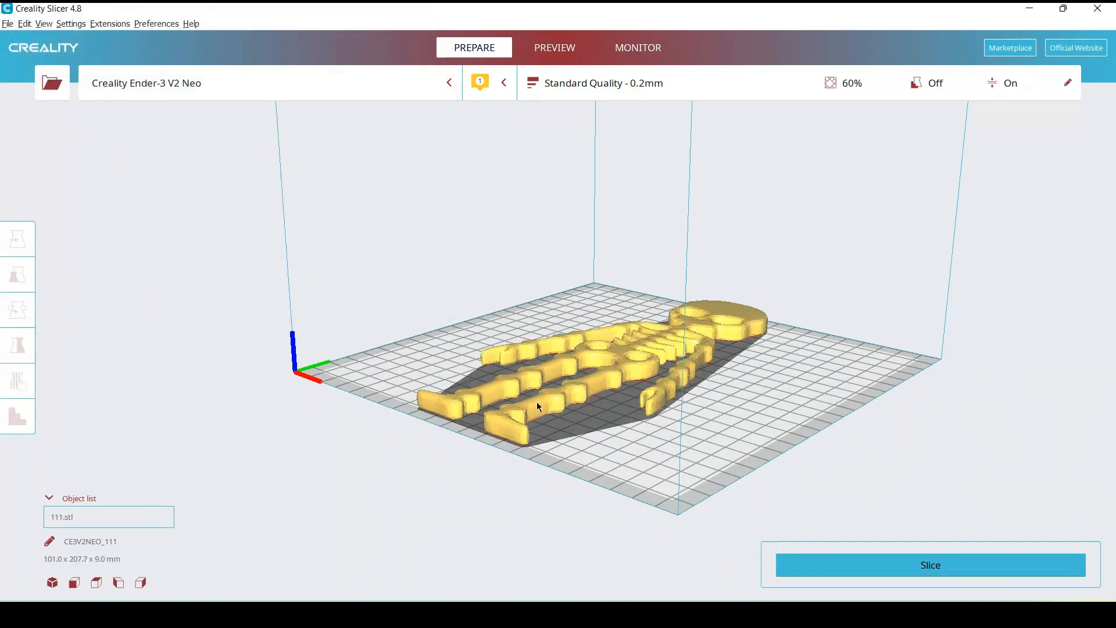
{"action": "scroll", "coordinate": [538, 407], "scroll_direction": "up", "scroll_amount": 5}
{"action": "right_click_drag", "start_coordinate": [424, 358], "coordinate": [386, 368]}
{"action": "scroll", "coordinate": [620, 413], "scroll_direction": "down", "scroll_amount": 5}
Select the skeleton model and examine how it lies on the build plate from several angles.
{"action": "left_click", "coordinate": [689, 394]}
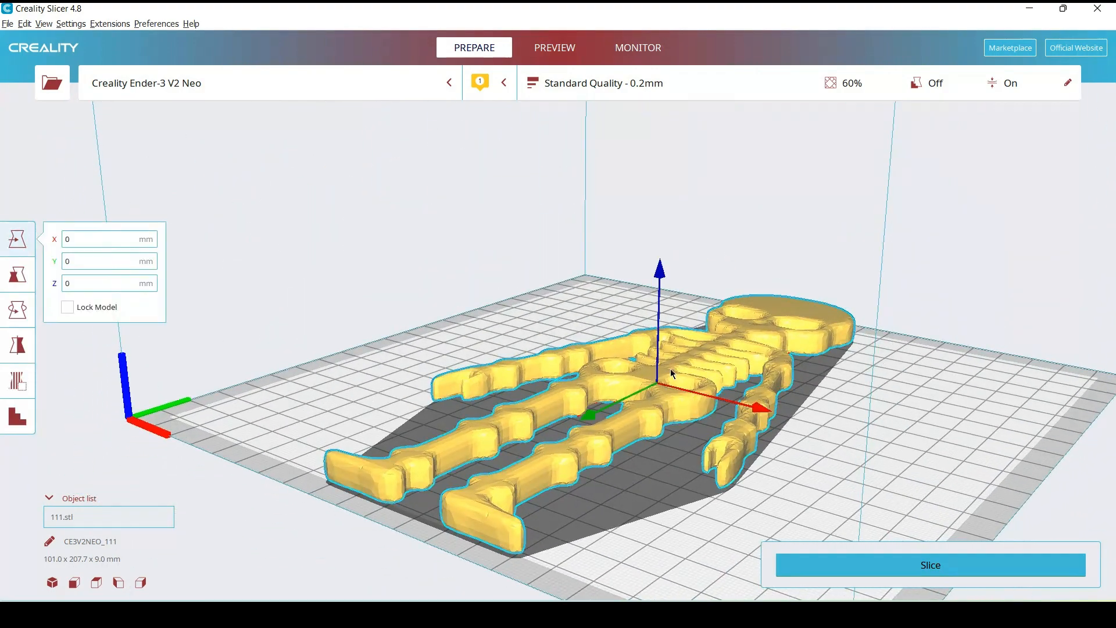
{"action": "left_click", "coordinate": [624, 220]}
{"action": "left_click", "coordinate": [655, 413]}
{"action": "left_click_drag", "start_coordinate": [665, 272], "coordinate": [557, 360]}
{"action": "scroll", "coordinate": [558, 401], "scroll_direction": "down", "scroll_amount": 3}
{"action": "right_click_drag", "start_coordinate": [657, 508], "coordinate": [833, 490]}
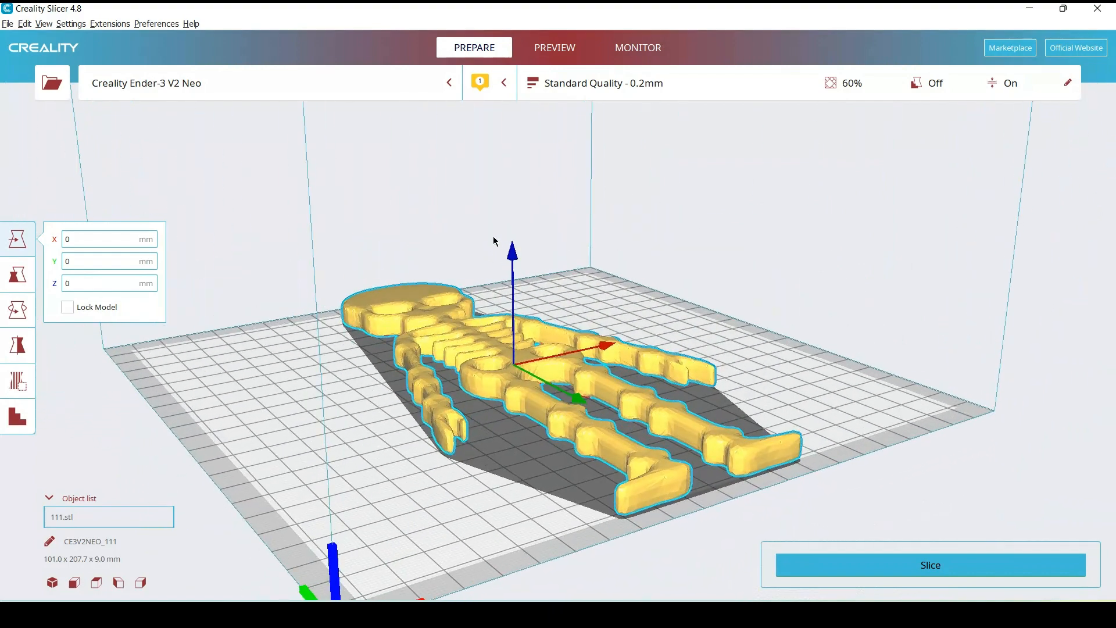
{"action": "left_click_drag", "start_coordinate": [514, 255], "coordinate": [610, 336]}
{"action": "scroll", "coordinate": [622, 410], "scroll_direction": "down", "scroll_amount": 3}
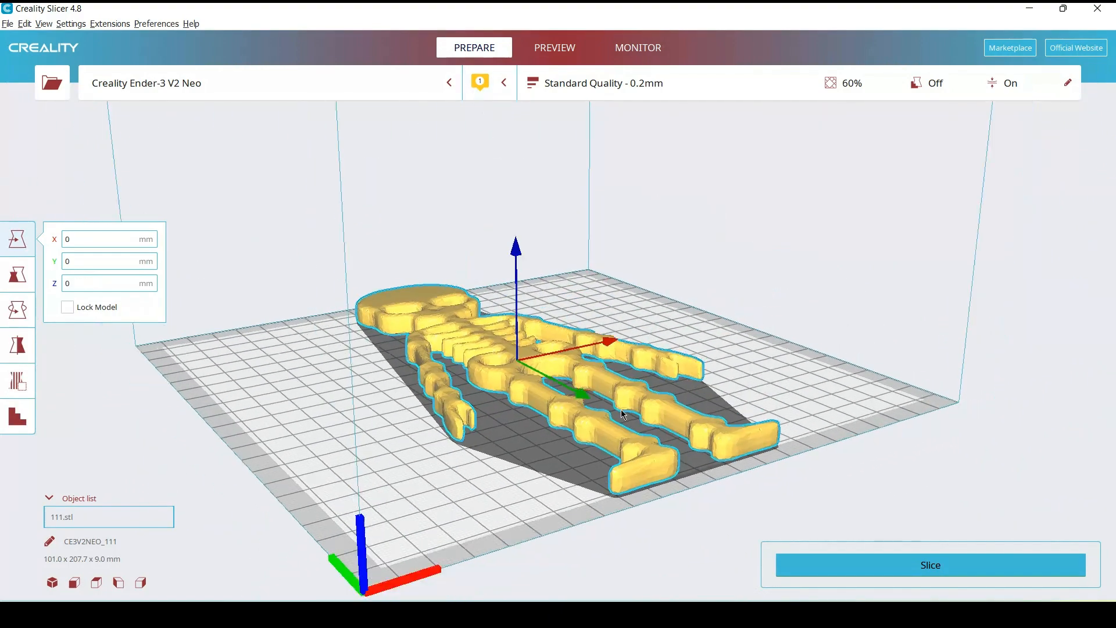
{"action": "scroll", "coordinate": [419, 256], "scroll_direction": "up", "scroll_amount": 4}
Review the model's unsliced preview, the material and nozzle size, and the print settings without changing them.
{"action": "left_click", "coordinate": [569, 52]}
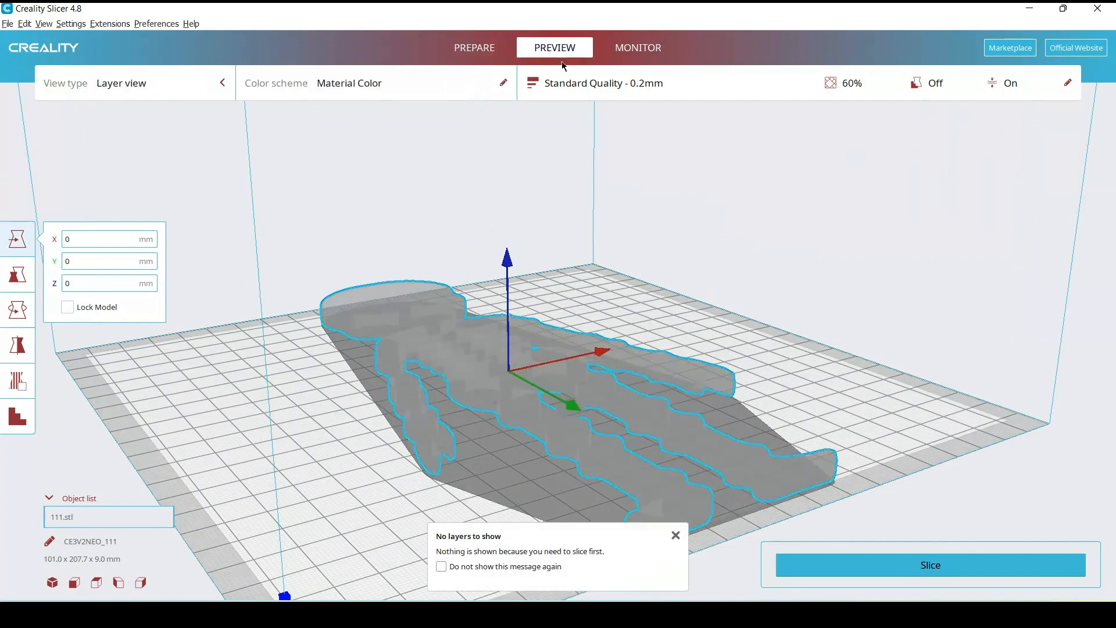
{"action": "left_click", "coordinate": [474, 50]}
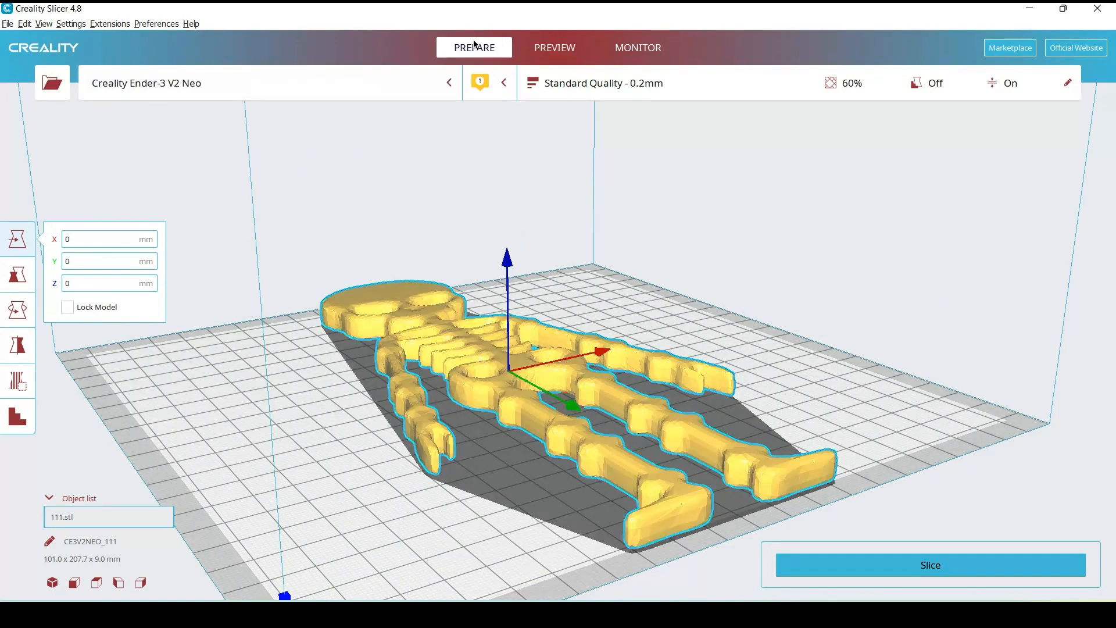
{"action": "left_click", "coordinate": [491, 85]}
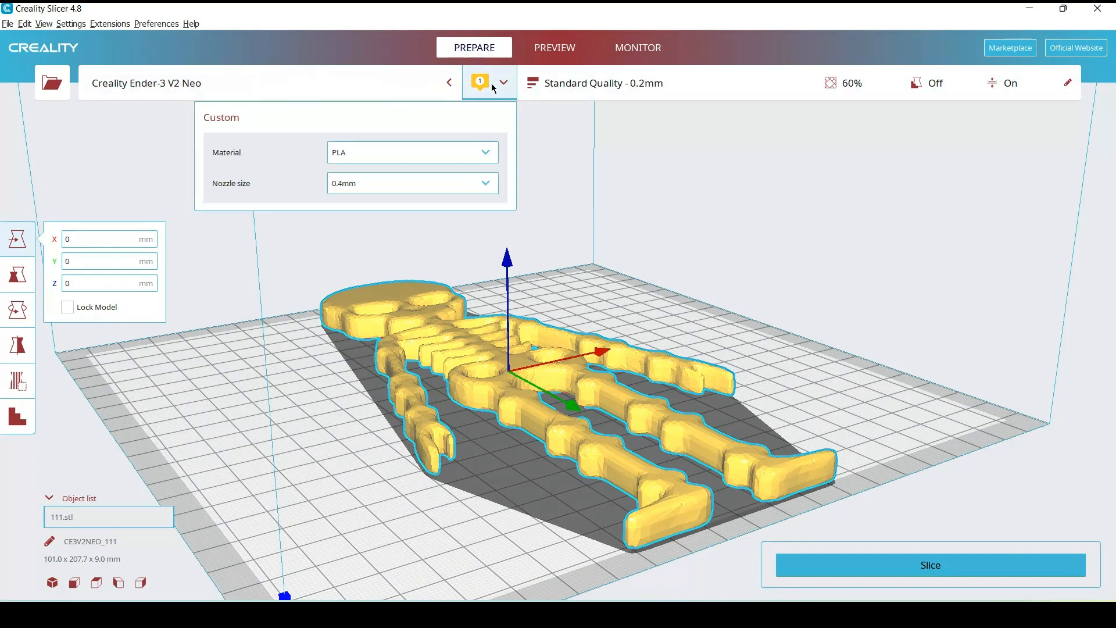
{"action": "left_click", "coordinate": [494, 88]}
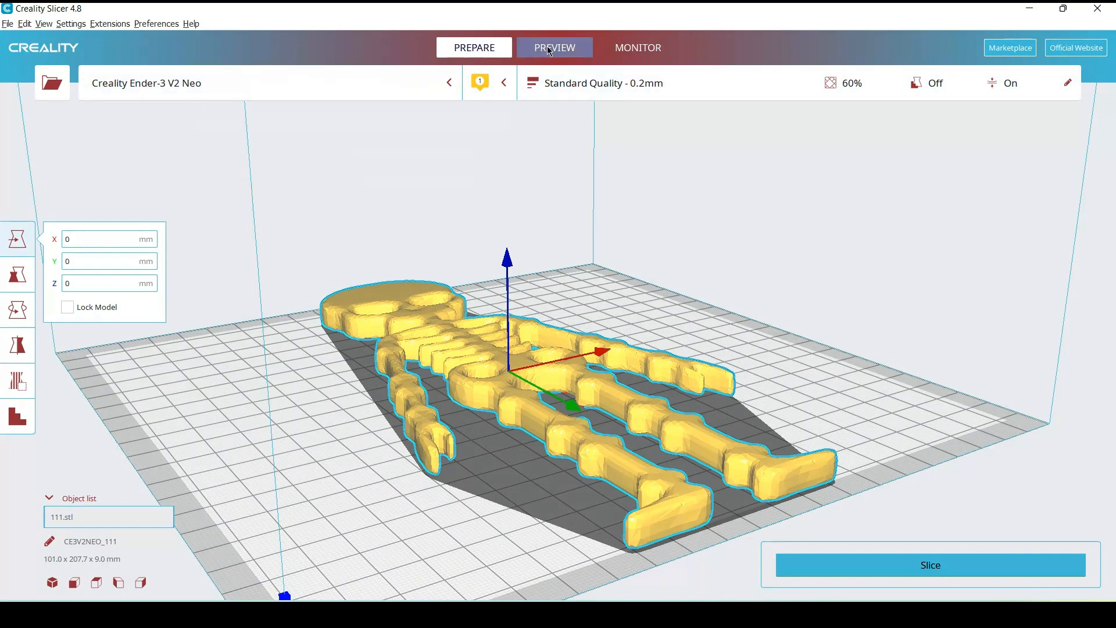
{"action": "left_click", "coordinate": [587, 84]}
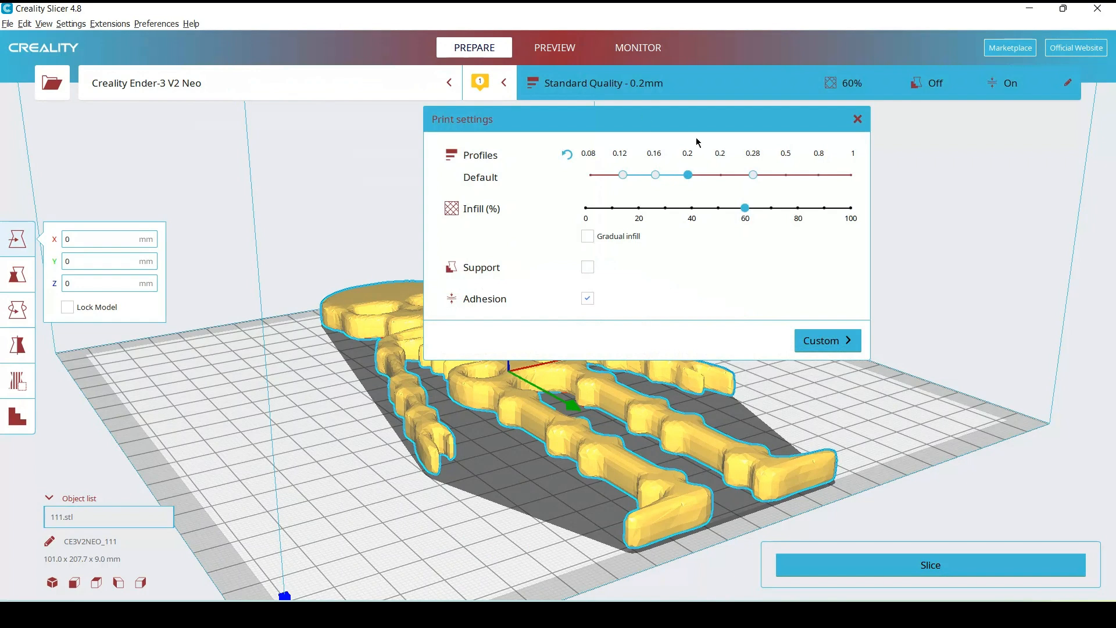
{"action": "left_click", "coordinate": [568, 83]}
Slice the skeleton model in the layer preview.
{"action": "left_click", "coordinate": [555, 49]}
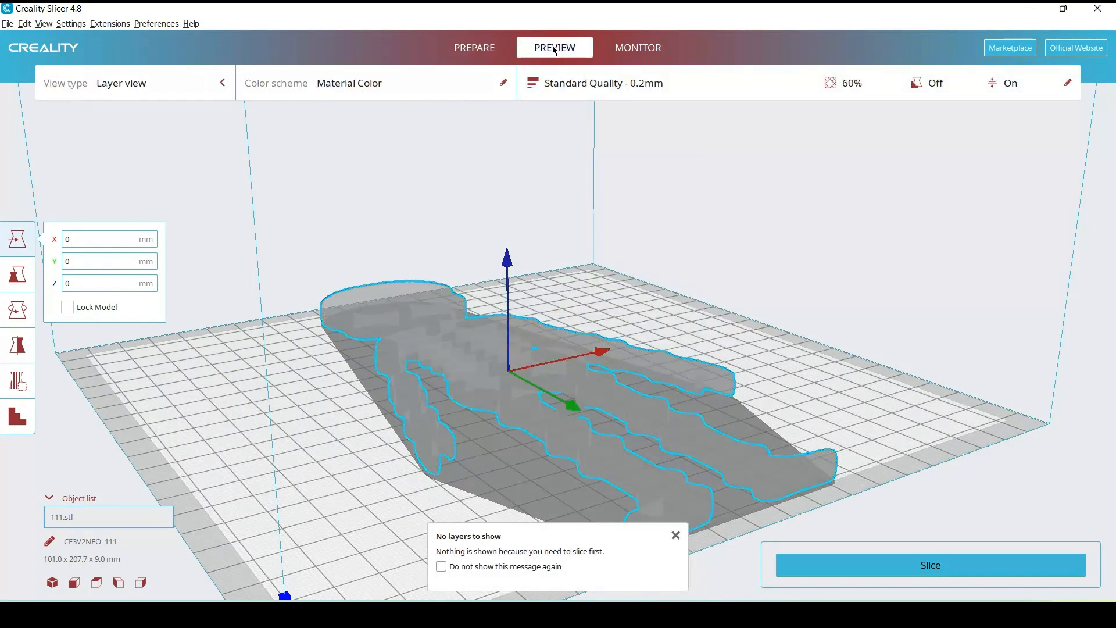
{"action": "left_click", "coordinate": [891, 561]}
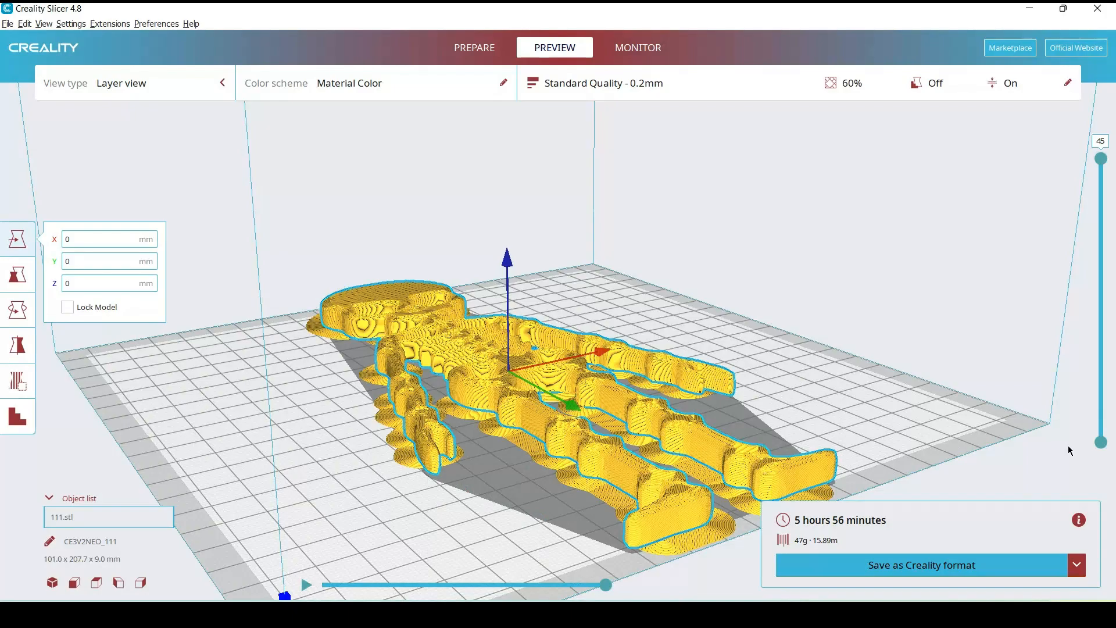
Examine the sliced skeleton's layers and the adhesion brim around it, scrubbing through the layers and viewing from several angles.
{"action": "scroll", "coordinate": [440, 448], "scroll_direction": "up", "scroll_amount": 5}
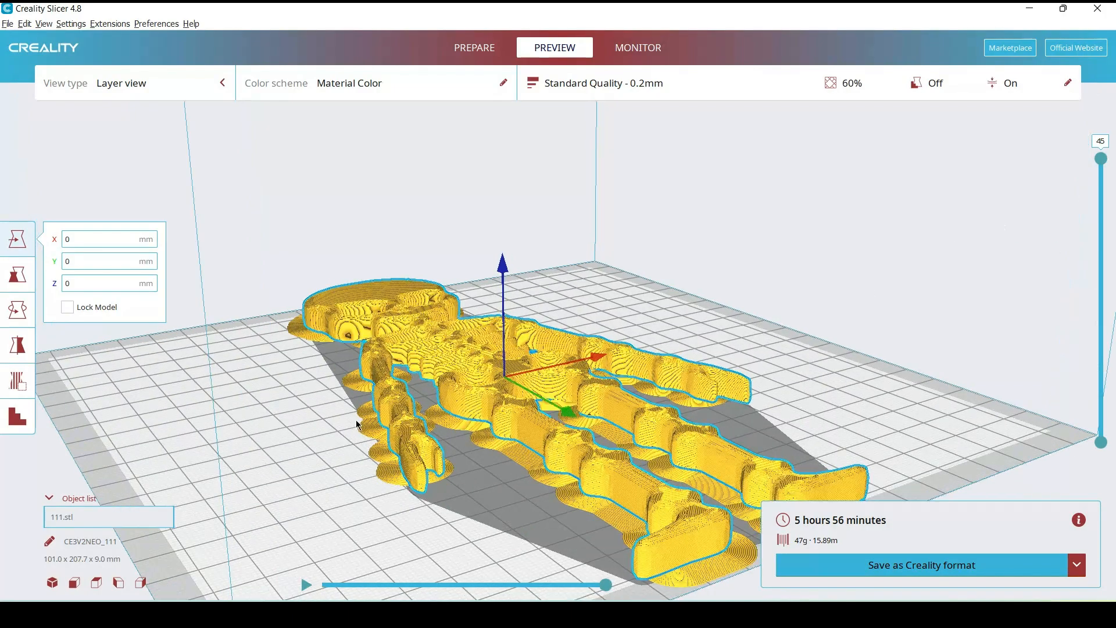
{"action": "right_click_drag", "start_coordinate": [640, 327], "coordinate": [819, 380]}
{"action": "scroll", "coordinate": [765, 384], "scroll_direction": "down", "scroll_amount": 5}
{"action": "scroll", "coordinate": [241, 307], "scroll_direction": "up", "scroll_amount": 6}
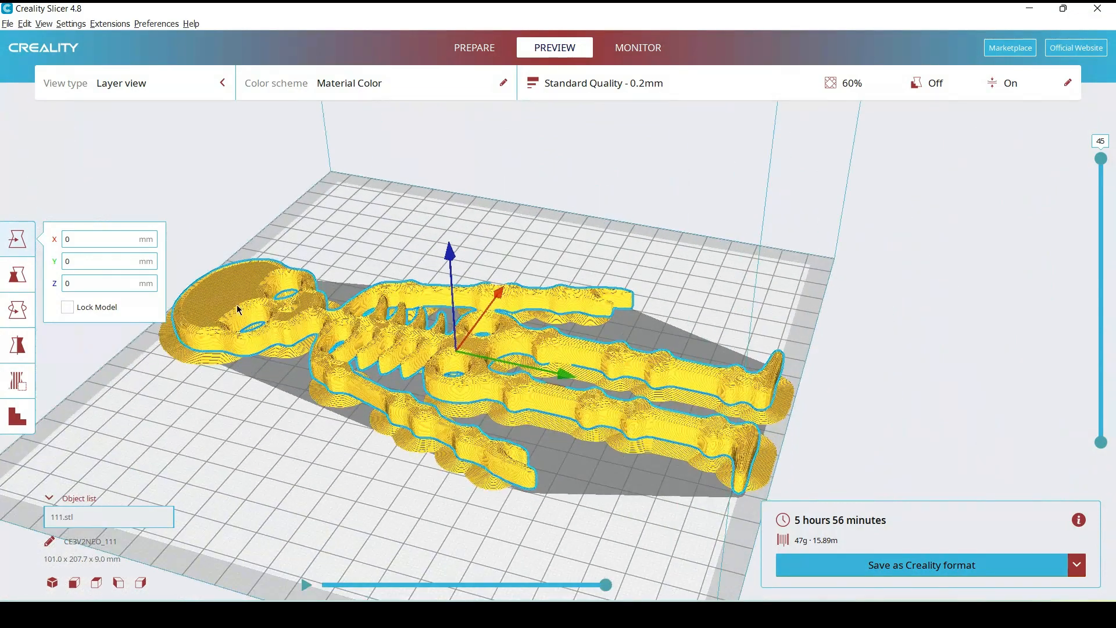
{"action": "scroll", "coordinate": [508, 470], "scroll_direction": "up", "scroll_amount": 5}
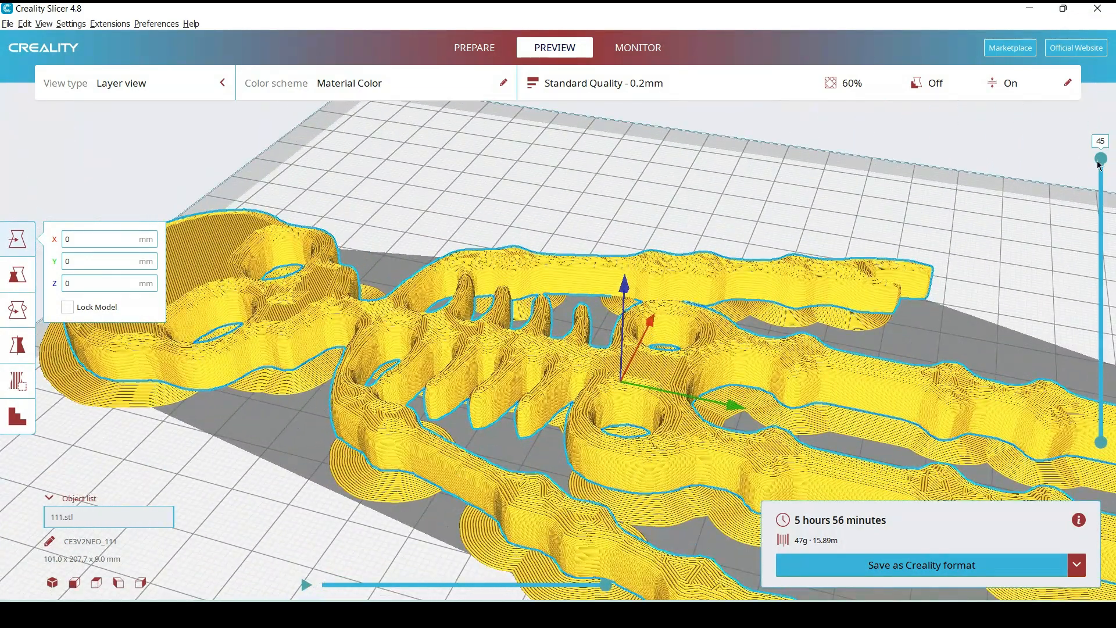
{"action": "left_click_drag", "start_coordinate": [1100, 166], "coordinate": [1035, 152]}
{"action": "scroll", "coordinate": [573, 334], "scroll_direction": "down", "scroll_amount": 5}
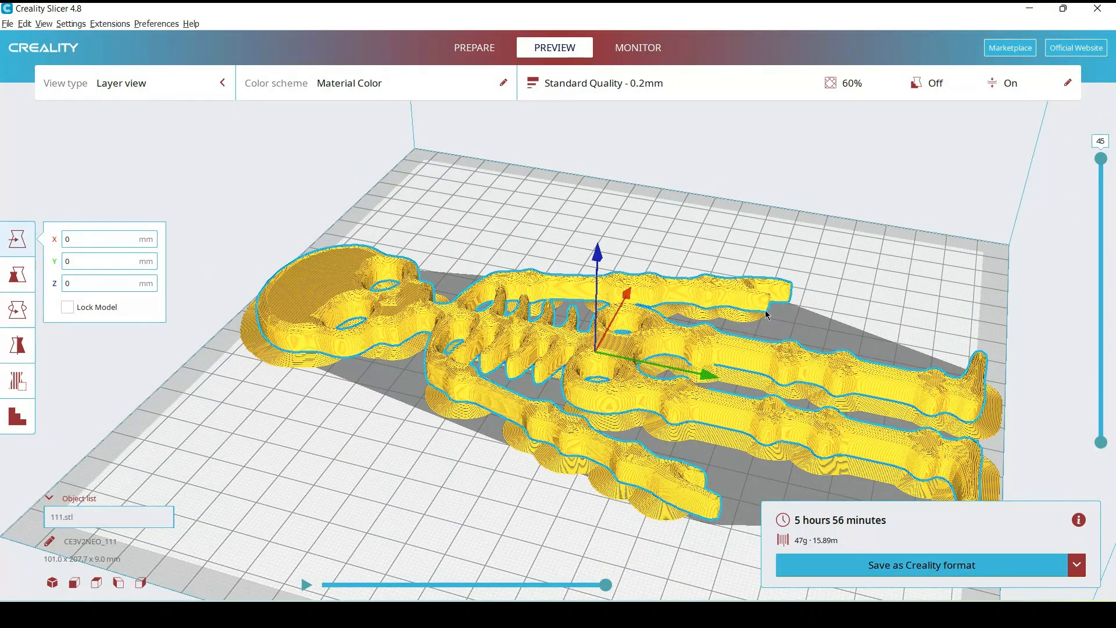
{"action": "right_click_drag", "start_coordinate": [832, 254], "coordinate": [918, 235]}
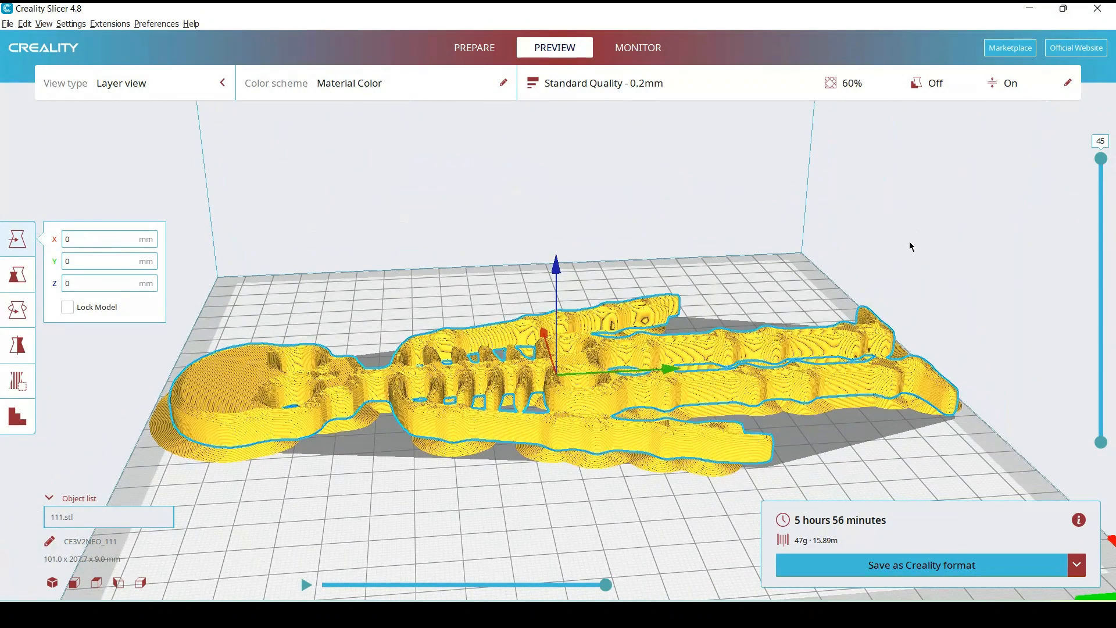